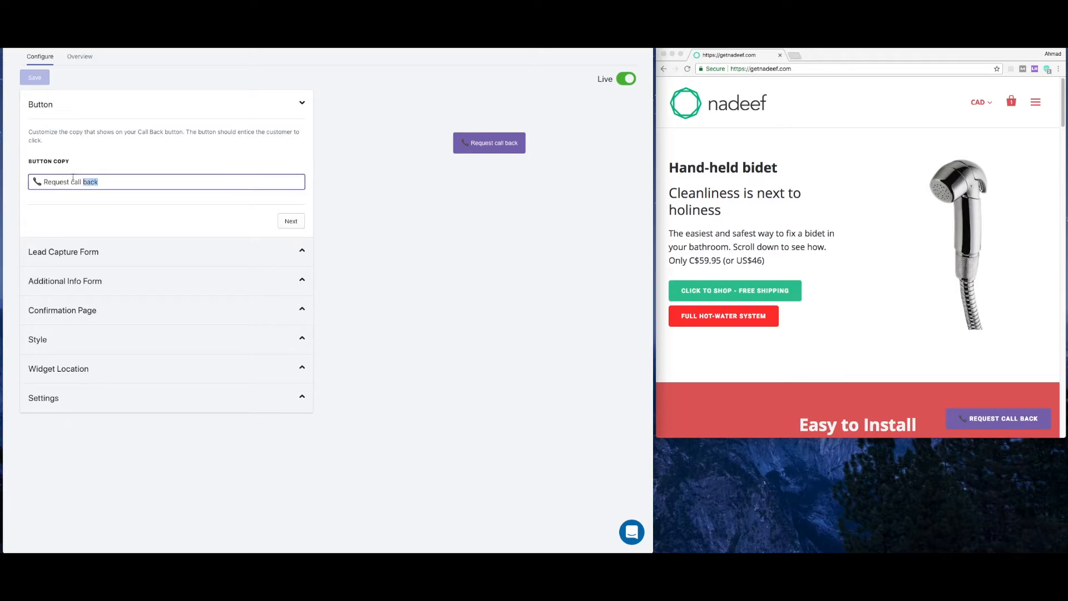
# Change the call back button copy to "Request Free Consultation" after the phone icon, and proceed to the Lead Capture Form
pyautogui.click(108, 183)
pyautogui.moveTo(43, 181); pyautogui.dragTo(114, 181)
pyautogui.write('Requesr')
pyautogui.press('BackSpace')
pyautogui.write('t Free')
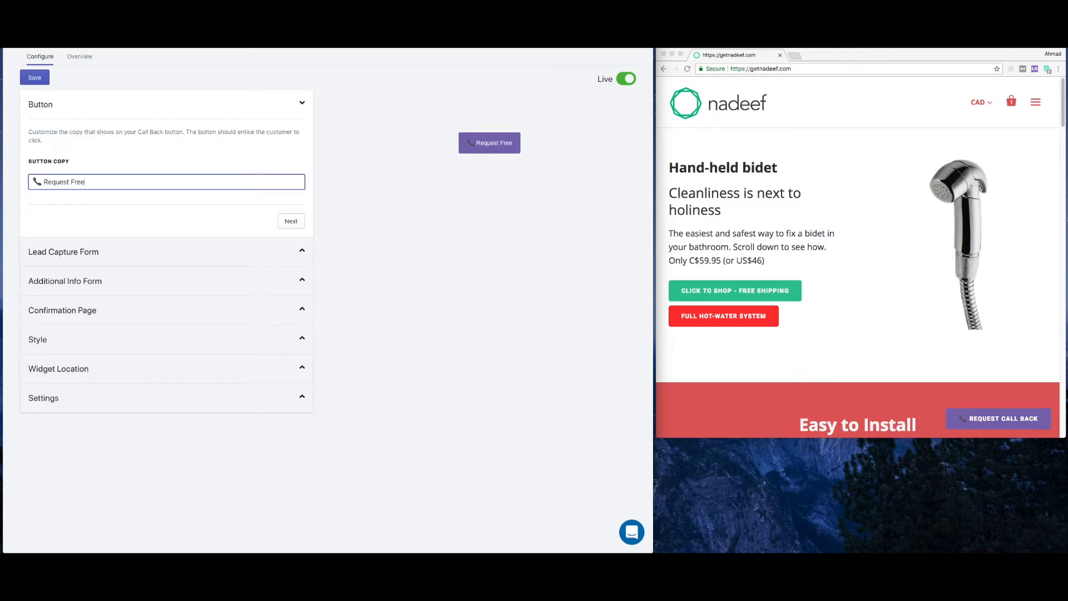
pyautogui.write(' Consultation')
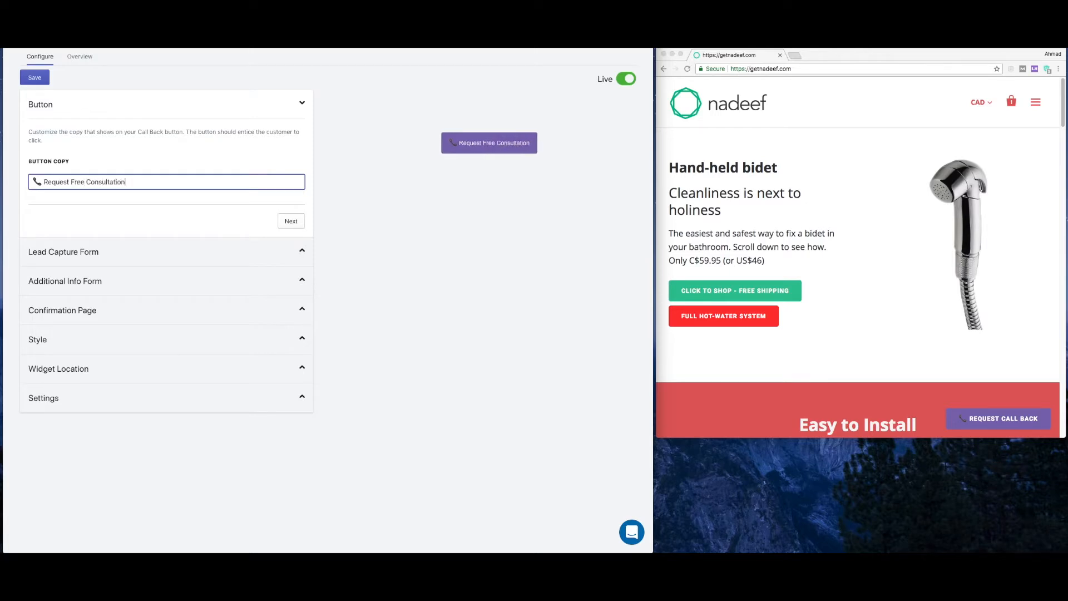
pyautogui.click(290, 221)
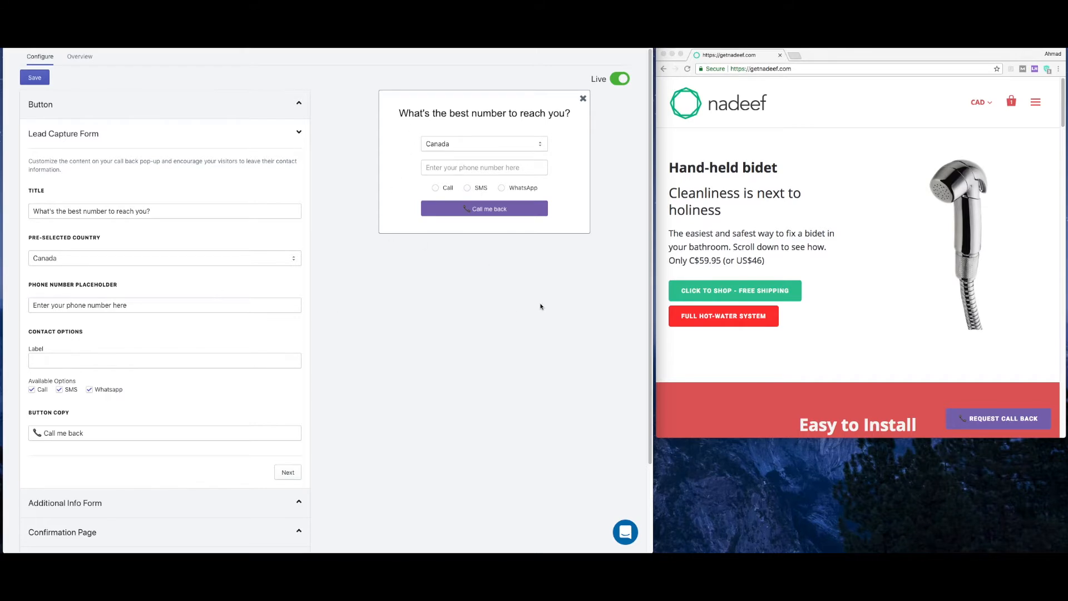
# Examine the lead capture form's title and pre-selected country settings alongside the form preview
pyautogui.click(990, 420)
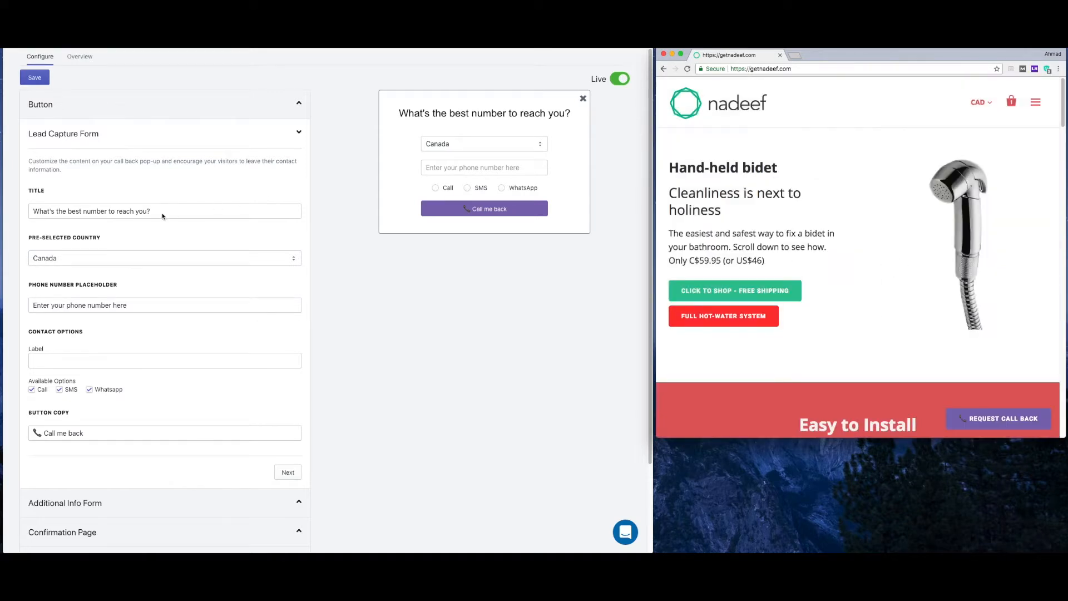
pyautogui.click(155, 212)
pyautogui.click(154, 212)
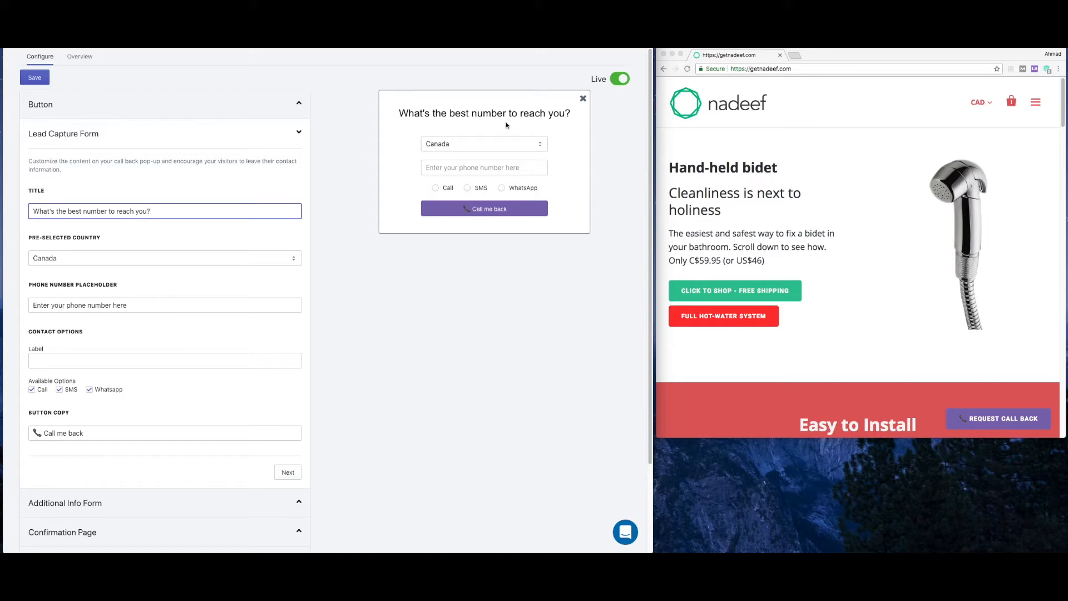
pyautogui.click(268, 260)
pyautogui.click(361, 272)
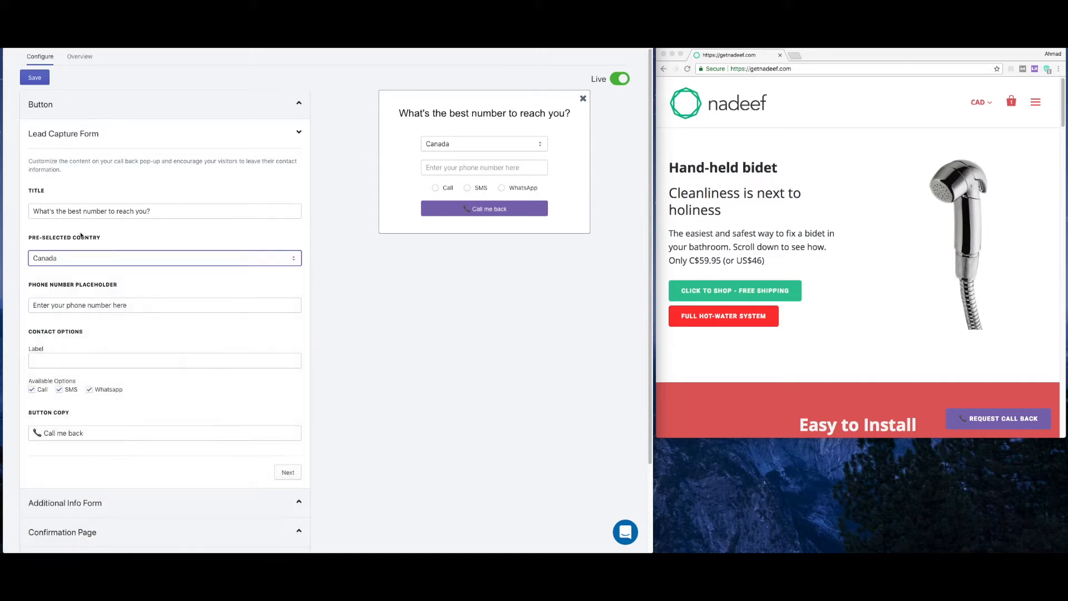
pyautogui.click(452, 146)
pyautogui.click(373, 148)
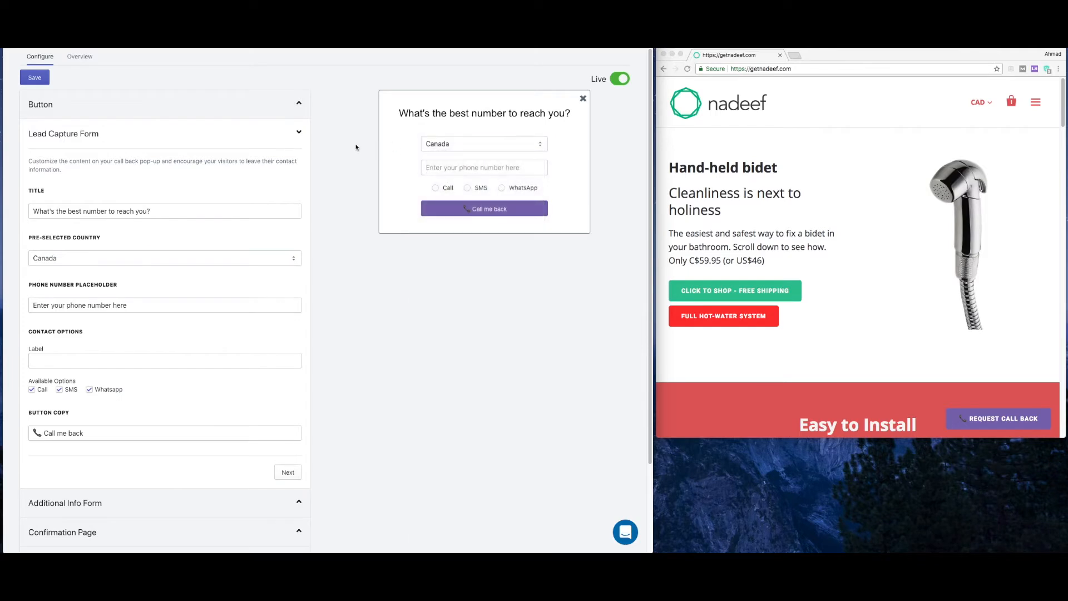
# Try United States as the pre-selected country, and switch back to Canada
pyautogui.click(278, 259)
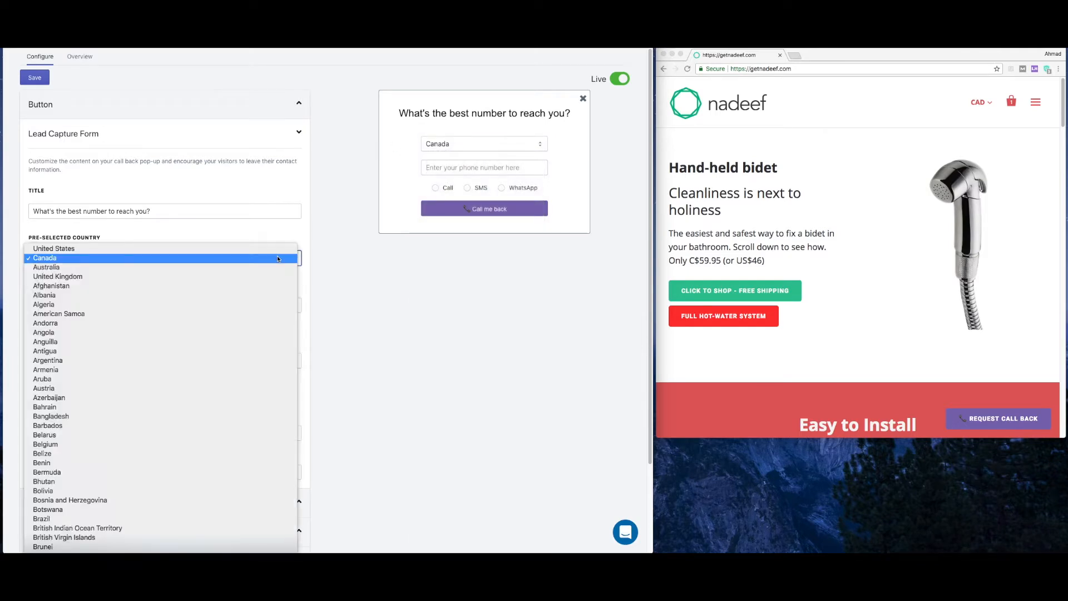
pyautogui.click(273, 253)
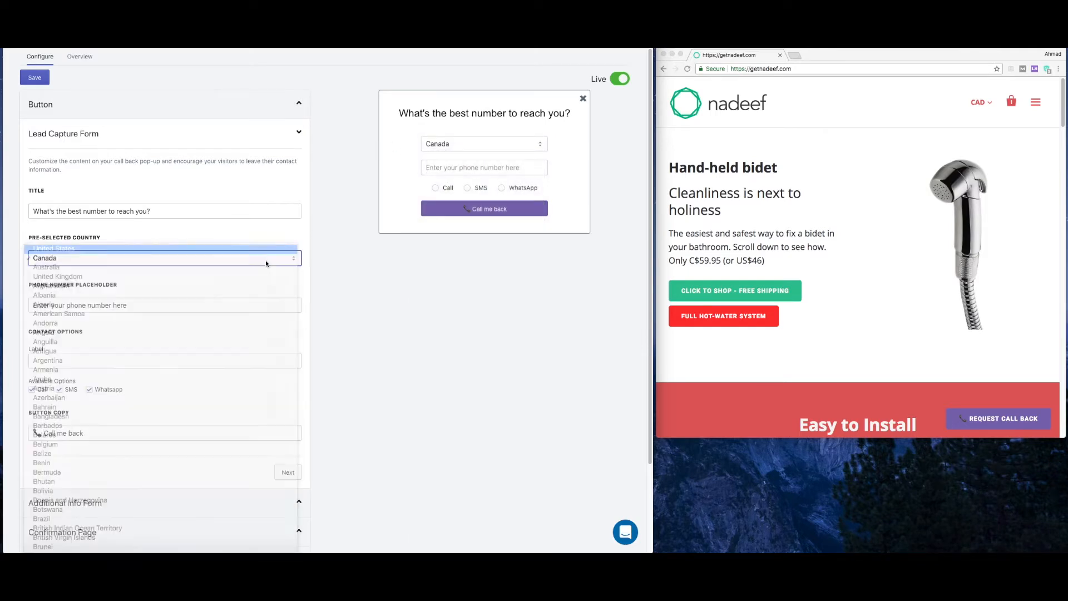
pyautogui.click(264, 255)
pyautogui.click(262, 269)
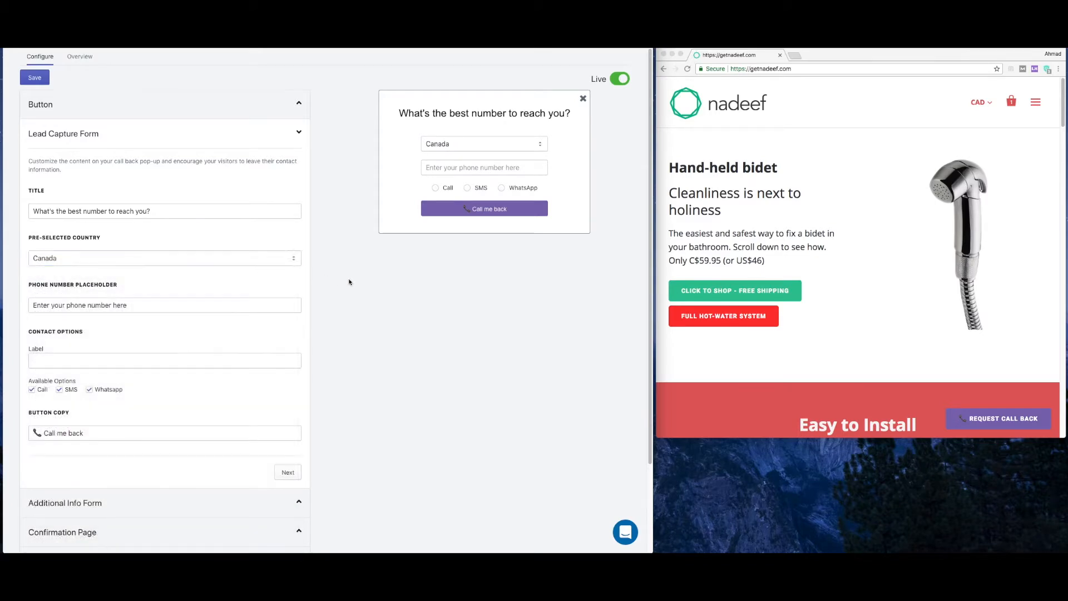
# Set the phone number placeholder of the lead capture form to "Phone Number"
pyautogui.click(198, 304)
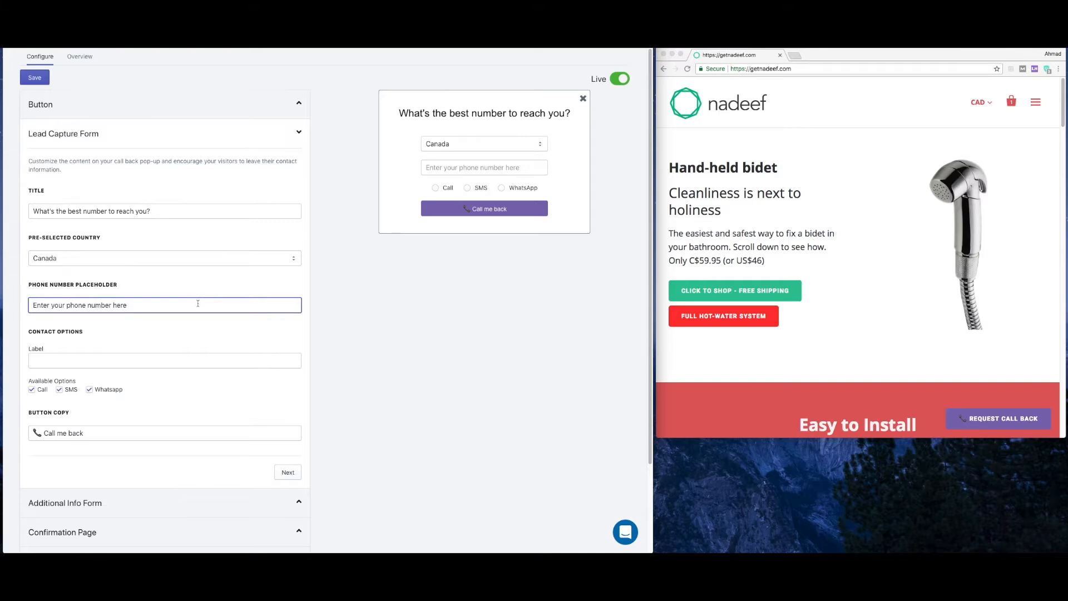
pyautogui.hotkey('shift', 'alt', 'Left')
pyautogui.hotkey('shift', 'alt', 'Left')
pyautogui.hotkey('shift', 'alt', 'Left')
pyautogui.hotkey('shift', 'alt', 'Left')
pyautogui.hotkey('shift', 'alt', 'Left')
pyautogui.write('Ph')
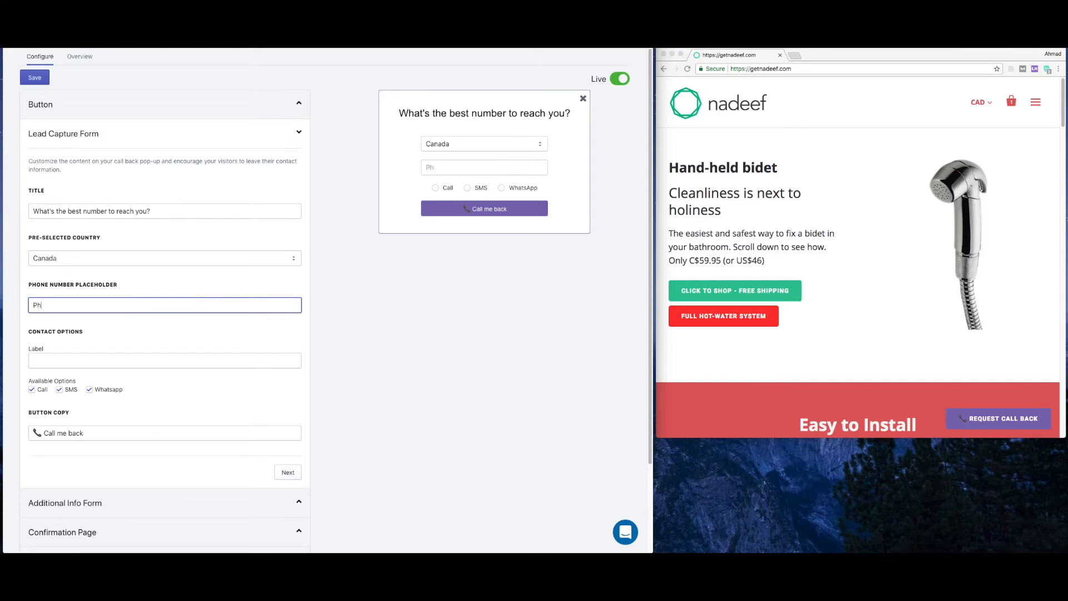
pyautogui.write('one Number')
pyautogui.click(436, 324)
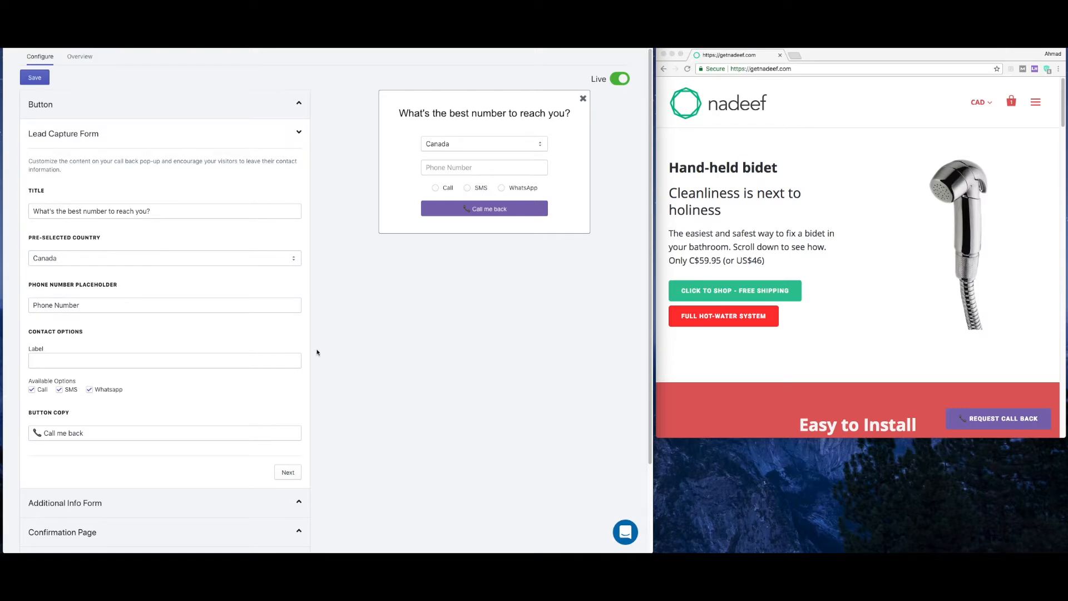
# Try "Perferrerd method" as the contact options label, and clear the label
pyautogui.click(227, 363)
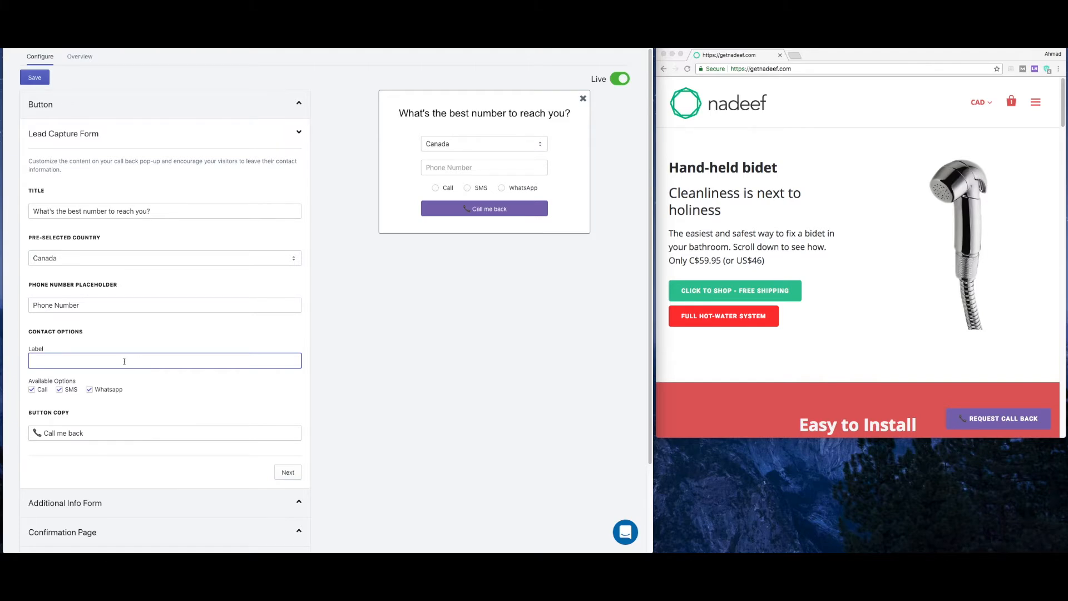
pyautogui.write('Perferrerd method')
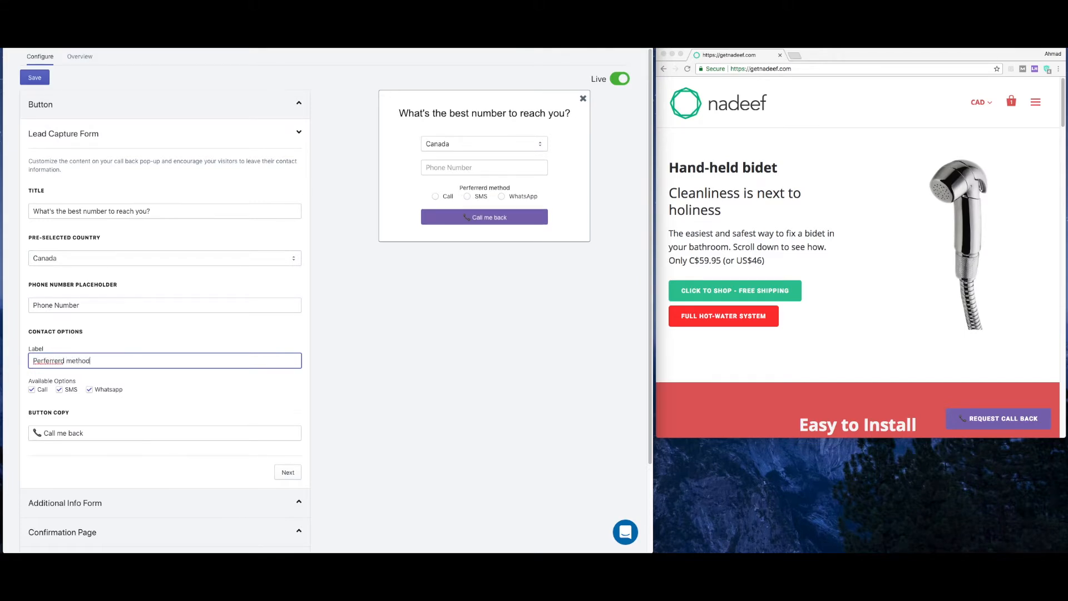
pyautogui.tripleClick(128, 366)
pyautogui.press('BackSpace')
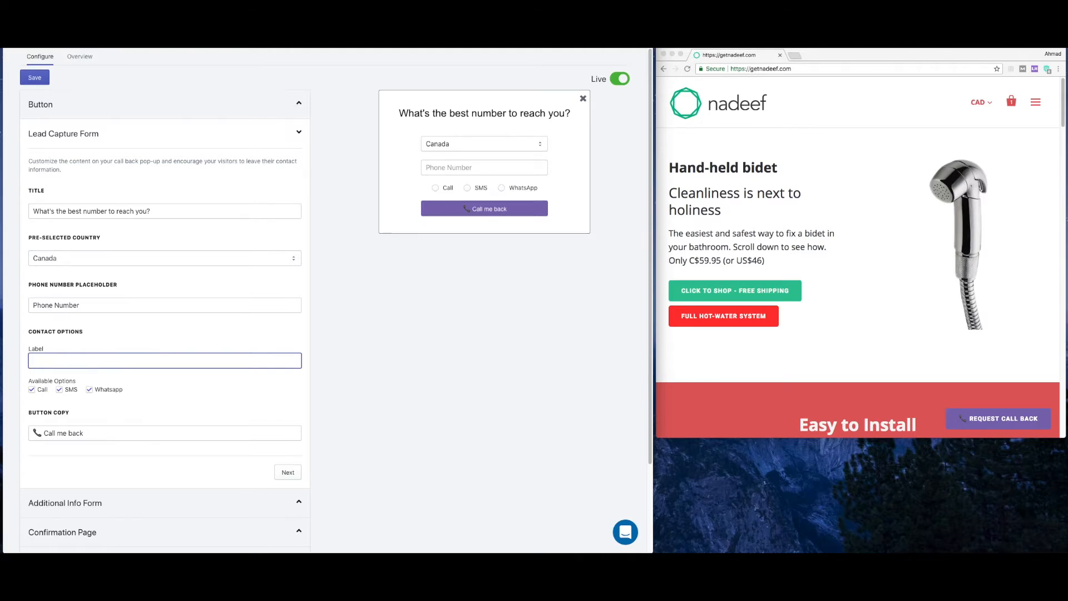
pyautogui.click(351, 335)
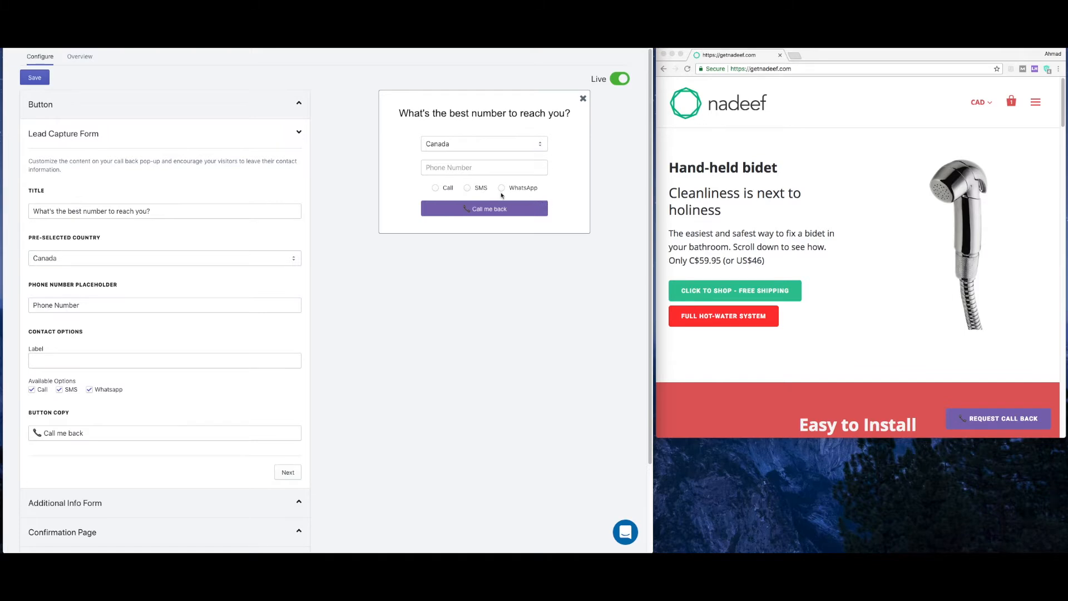
# Check the call back pop-up on the live getnadeef.com storefront and close it
pyautogui.click(987, 418)
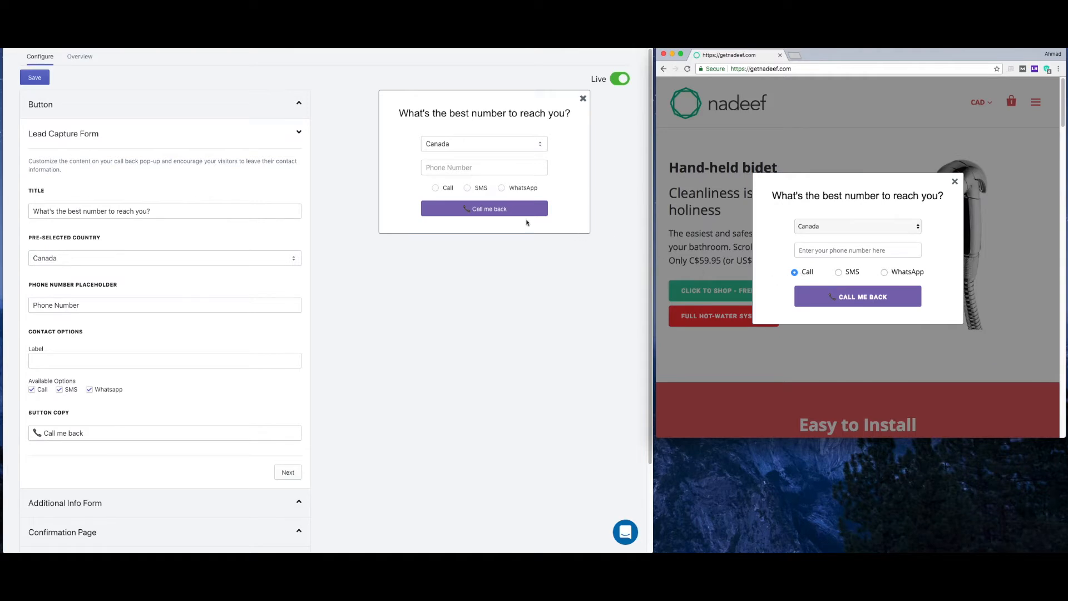
pyautogui.click(798, 358)
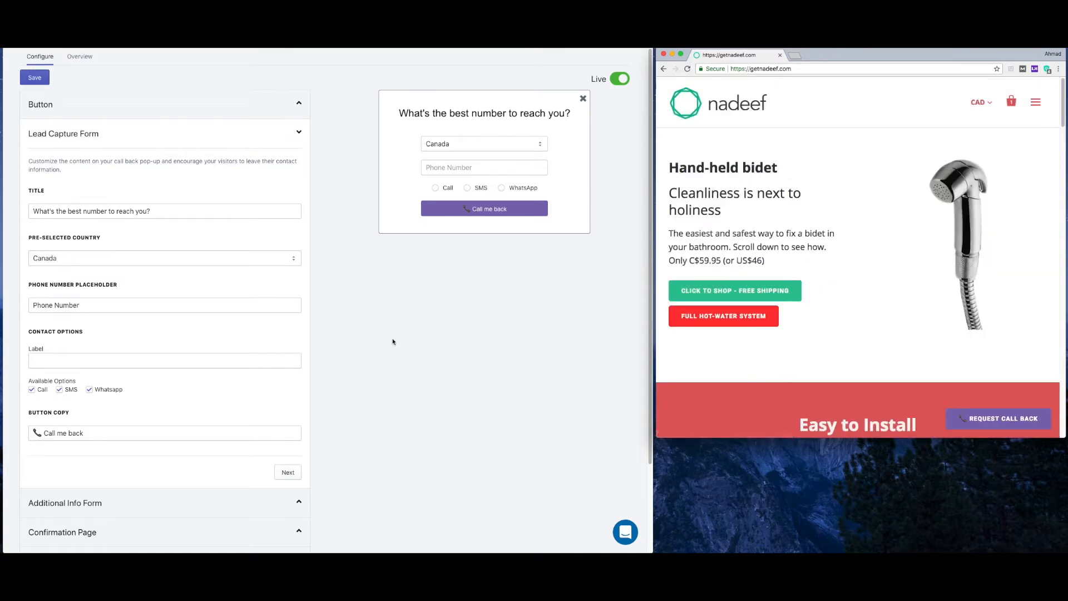
# Try different combinations of the Call, SMS and Whatsapp contact options, and re-enable all three
pyautogui.click(31, 390)
pyautogui.click(32, 390)
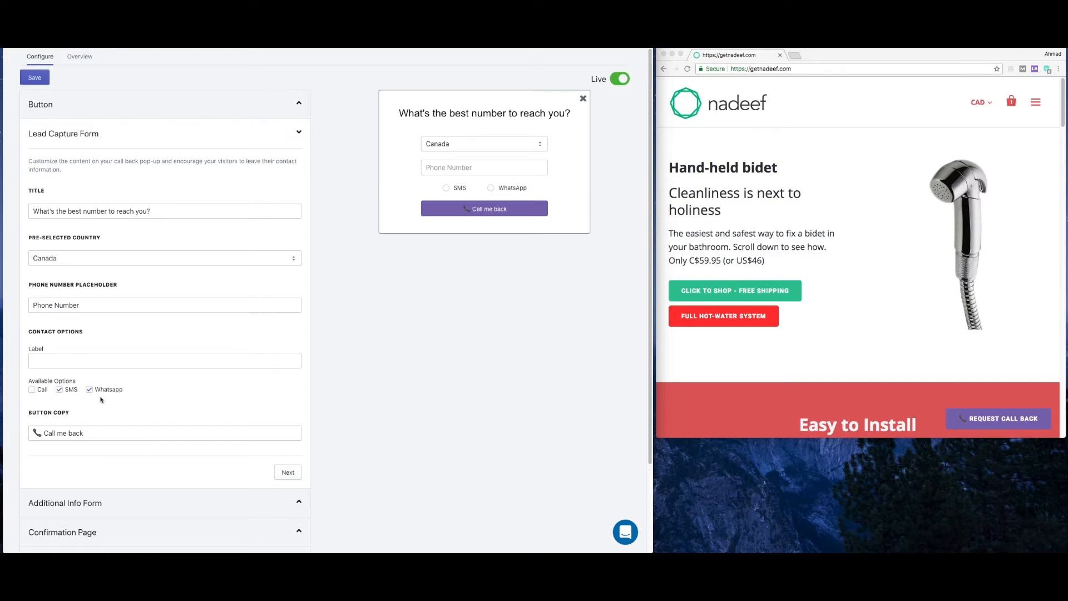
pyautogui.click(59, 390)
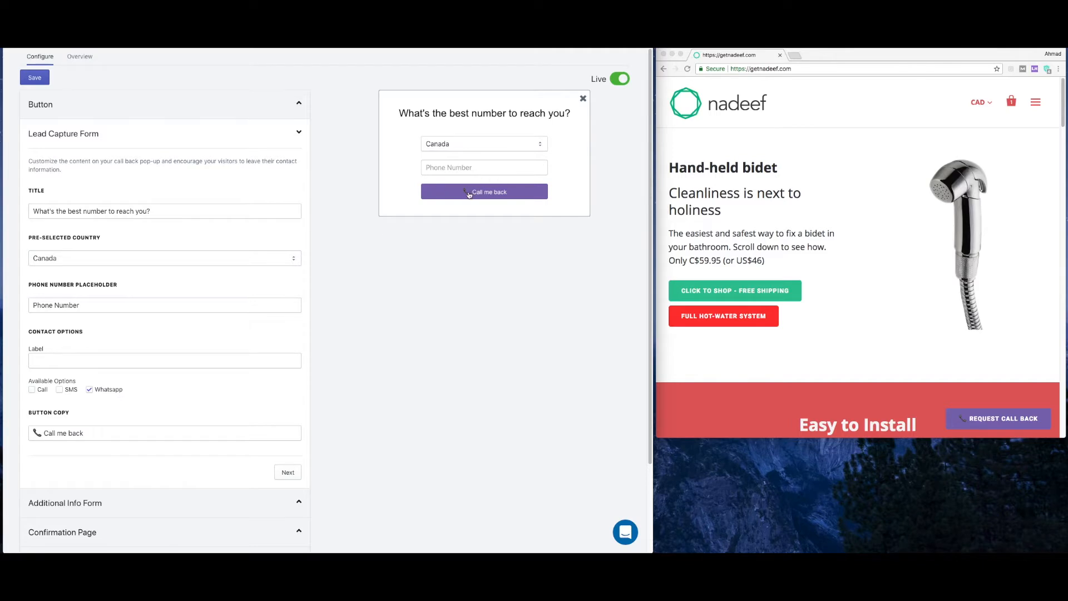
pyautogui.click(32, 390)
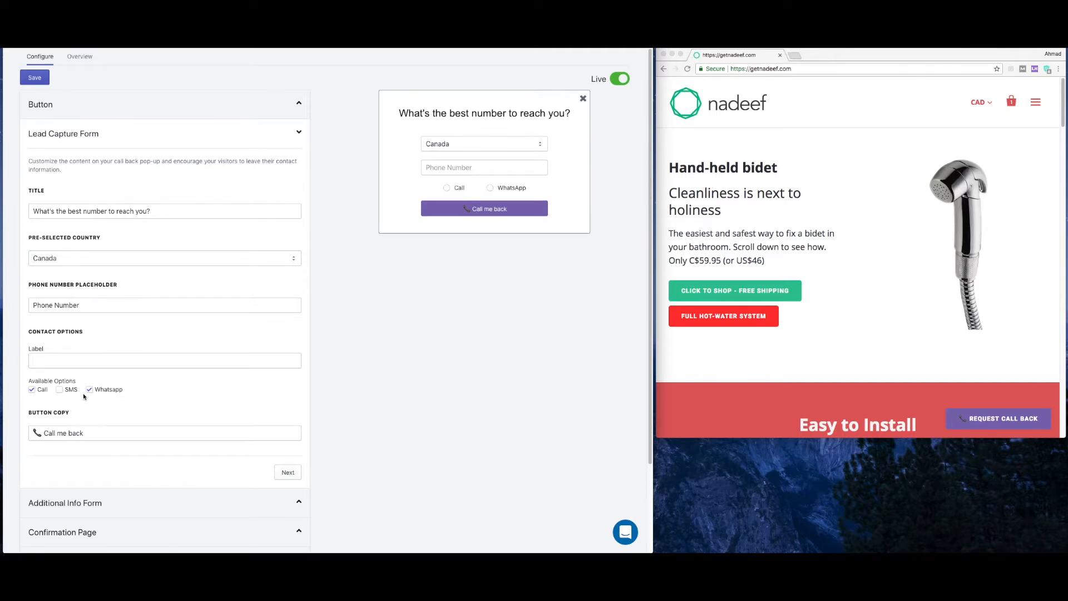
pyautogui.click(89, 390)
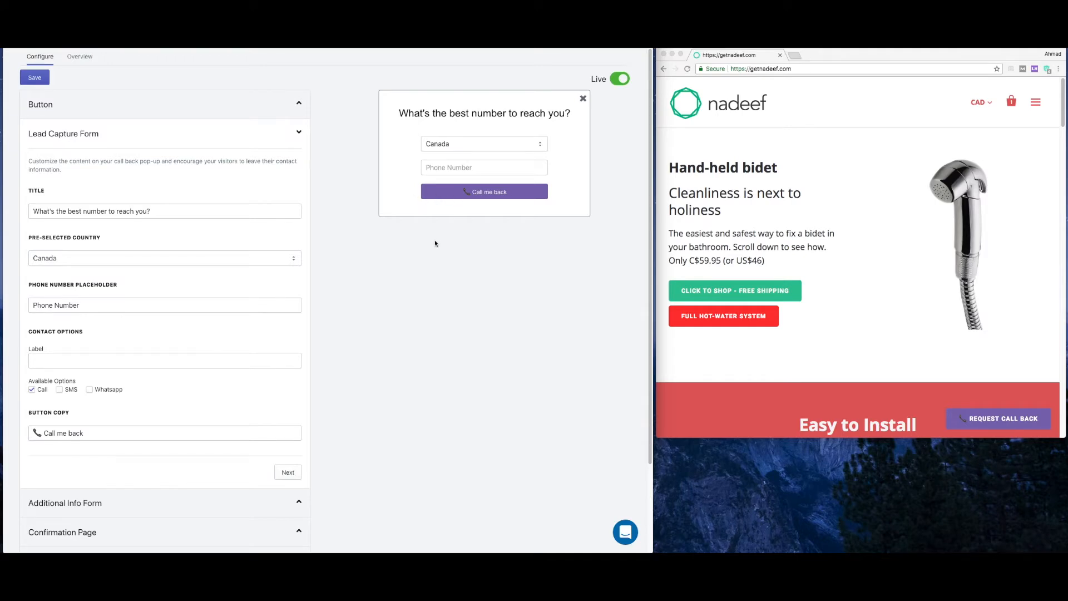
pyautogui.click(59, 390)
pyautogui.click(89, 390)
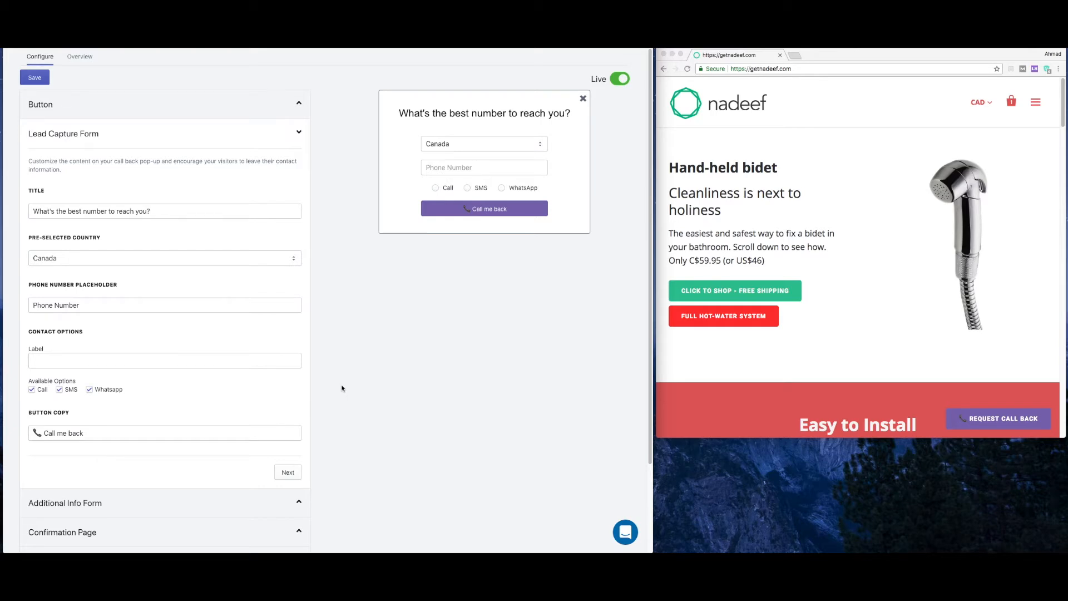
# Review the lead capture form's button copy and continue to the Additional Info Form
pyautogui.click(130, 433)
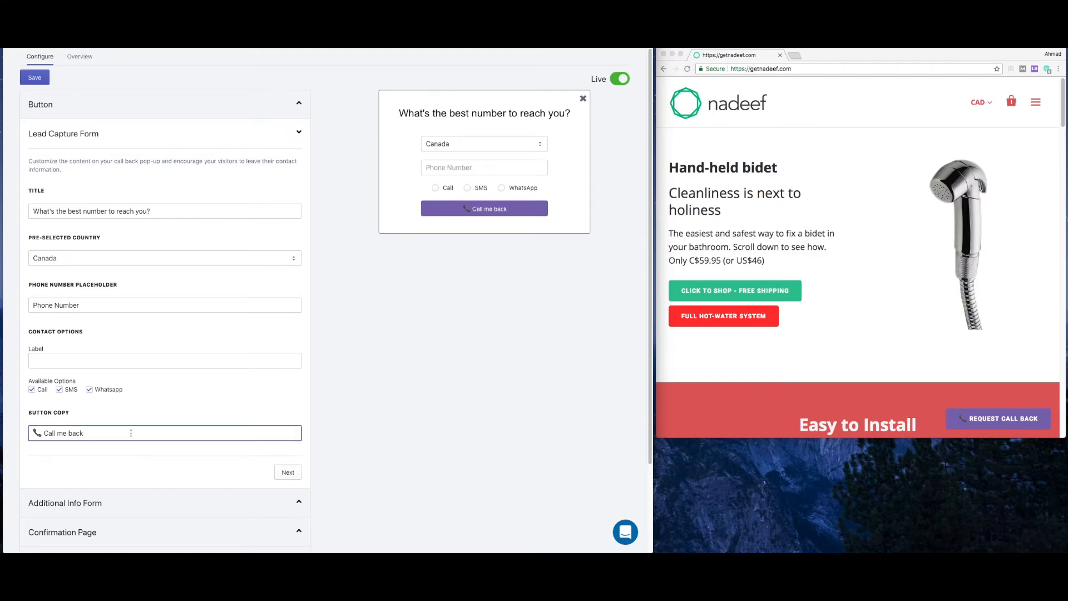
pyautogui.moveTo(44, 431); pyautogui.dragTo(84, 434)
pyautogui.click(91, 435)
pyautogui.click(287, 473)
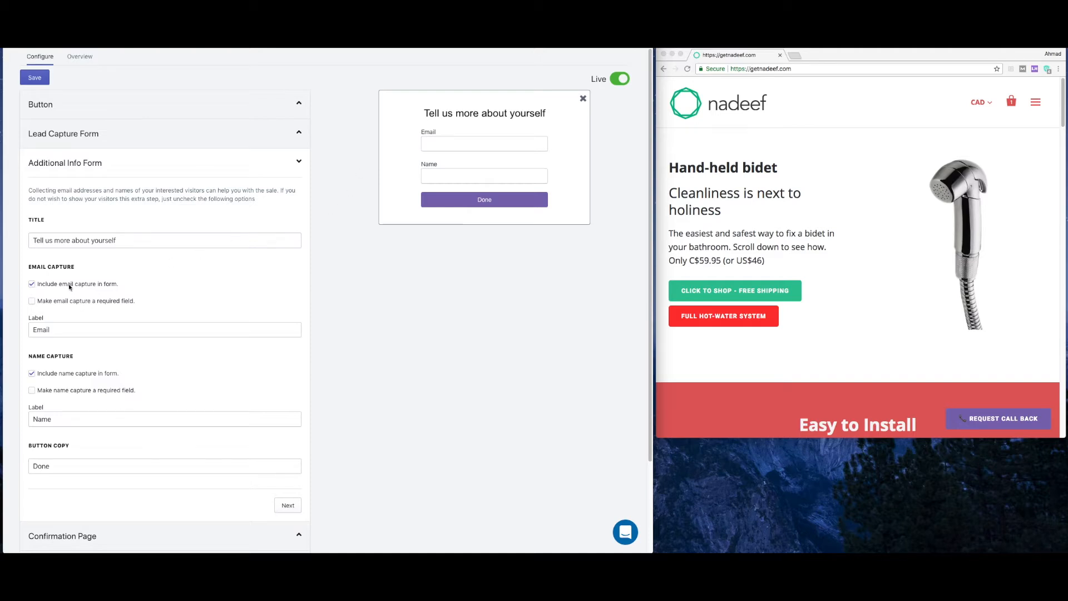
# Toggle the required email option on and off, and revisit the Lead Capture Form before returning to the Additional Info Form
pyautogui.click(53, 302)
pyautogui.click(52, 302)
pyautogui.click(270, 141)
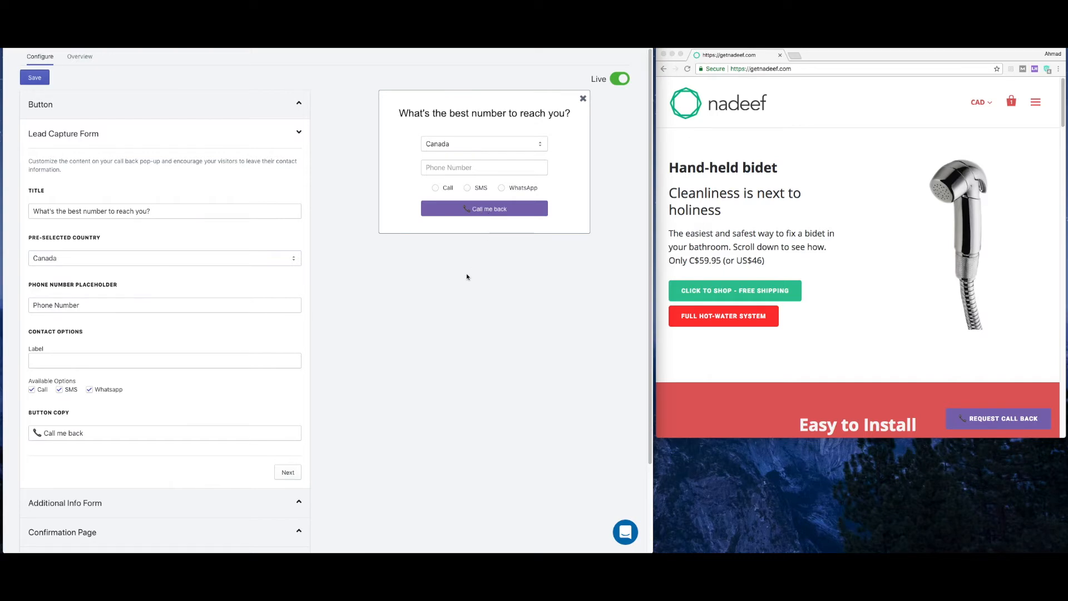
pyautogui.click(266, 502)
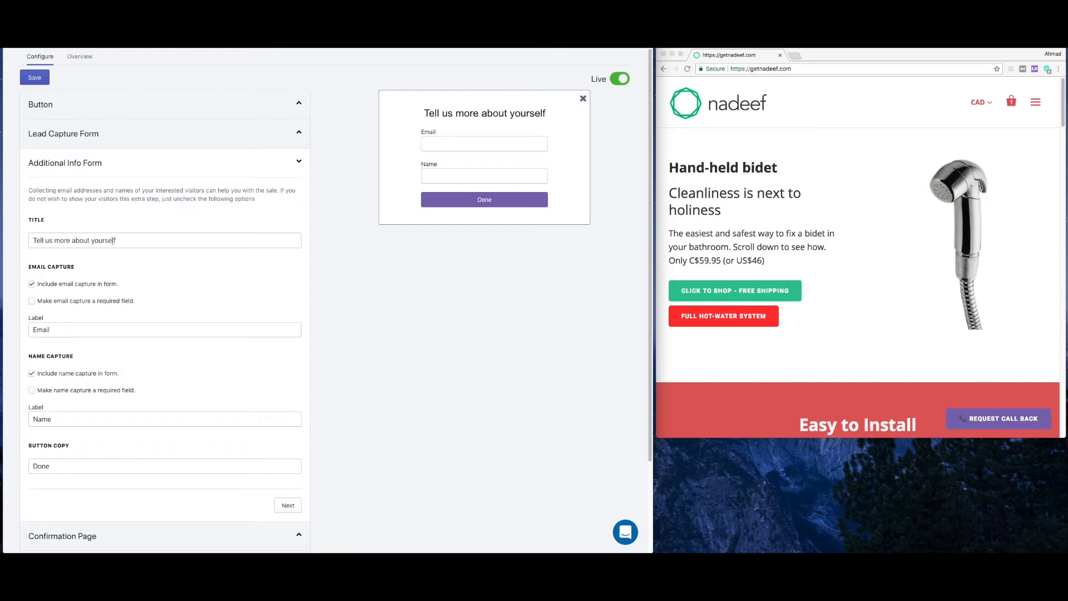
# Try removing email and name capture from the additional info form, and include both again
pyautogui.click(32, 283)
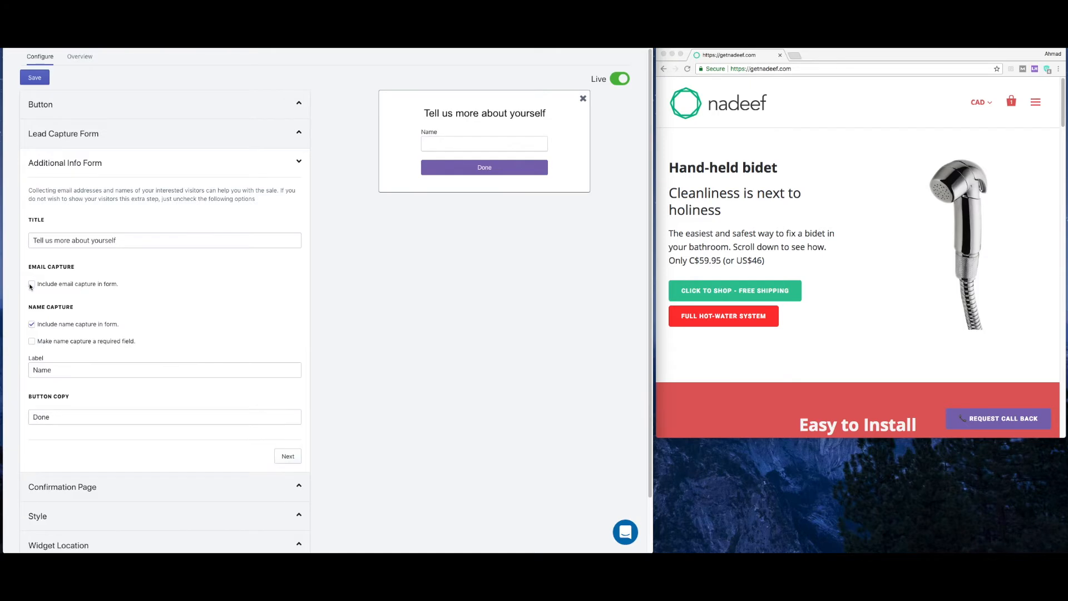
pyautogui.click(32, 325)
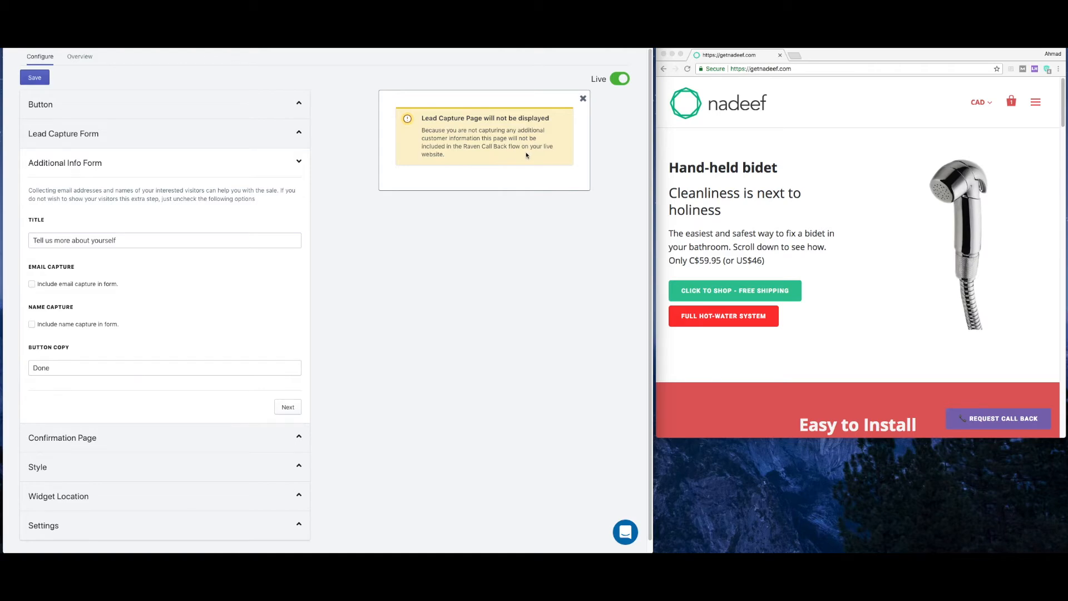
pyautogui.click(96, 282)
pyautogui.click(84, 376)
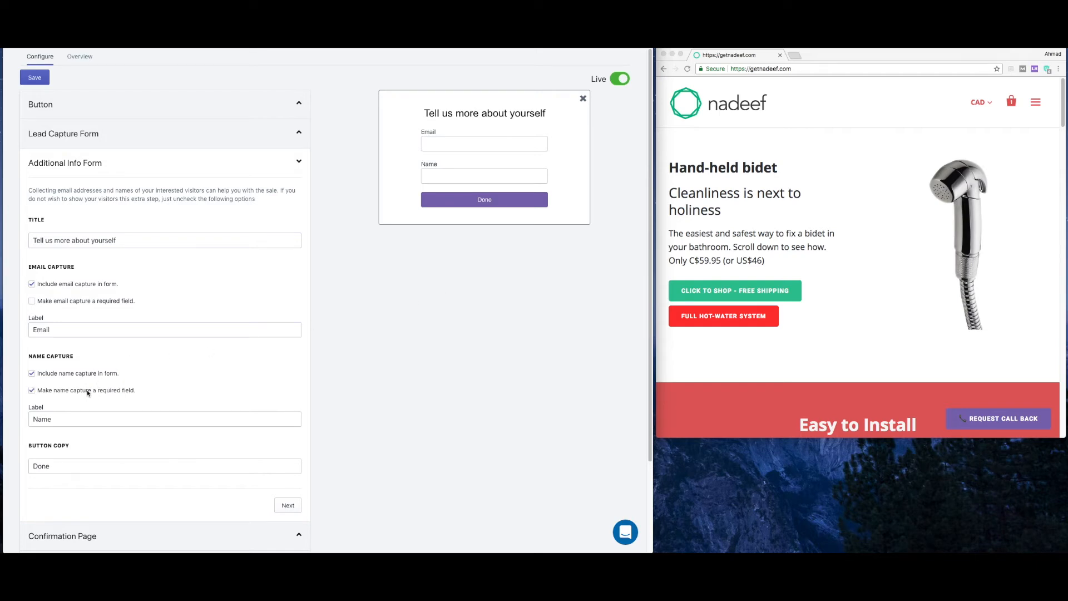
# Proceed past the Confirmation Page to the Style settings and set the widget's border radius to 1
pyautogui.click(287, 505)
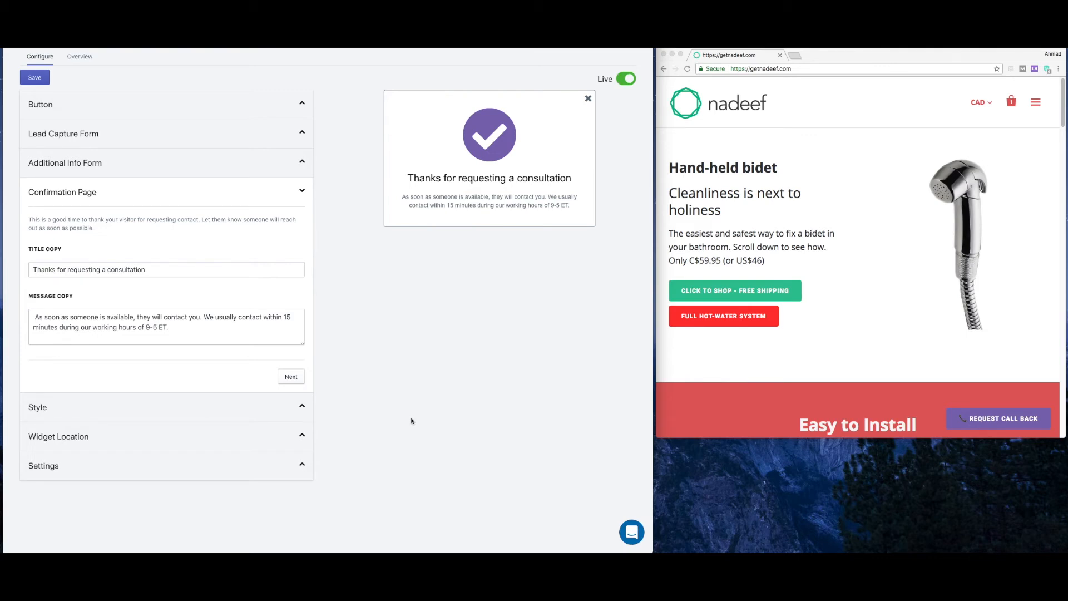
pyautogui.click(291, 377)
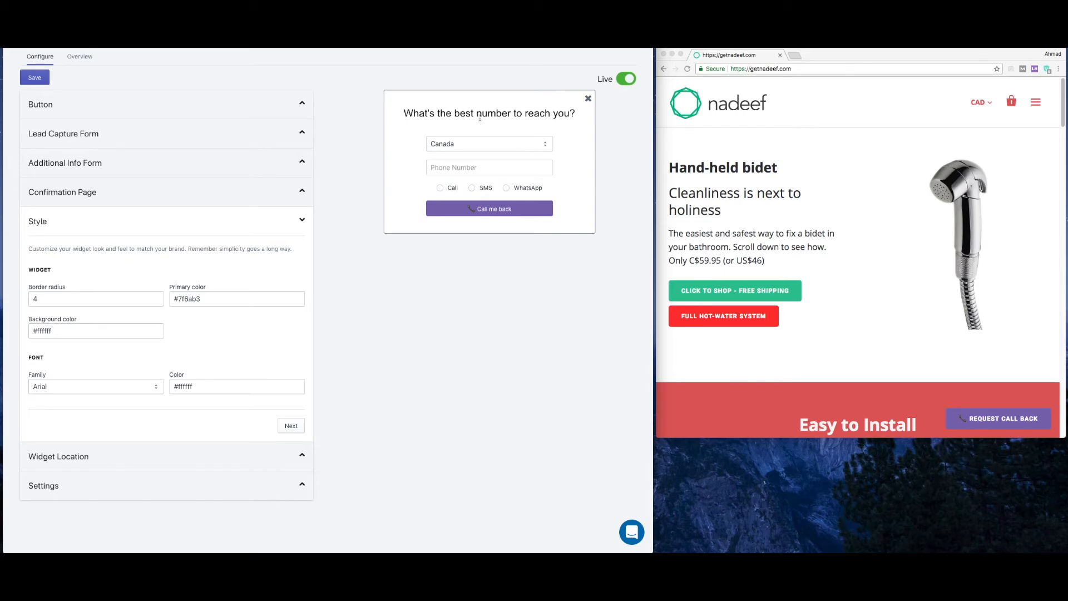
pyautogui.click(95, 299)
pyautogui.doubleClick(95, 299)
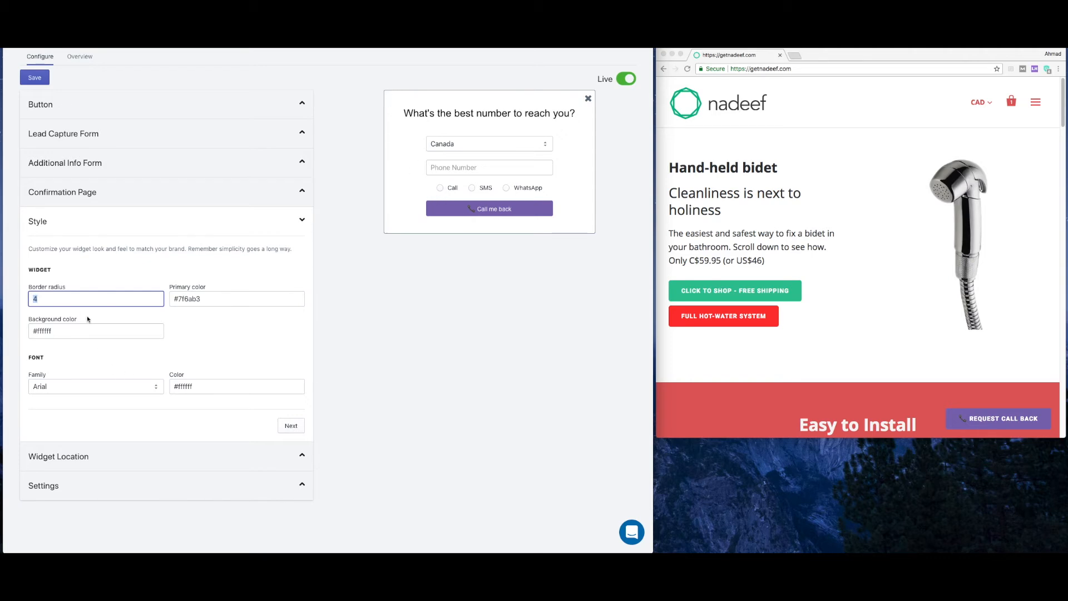
pyautogui.doubleClick(34, 299)
pyautogui.write('1')
pyautogui.click(330, 332)
# Set the widget's primary color to teal #6ab3ae and apply it
pyautogui.click(274, 298)
pyautogui.click(239, 383)
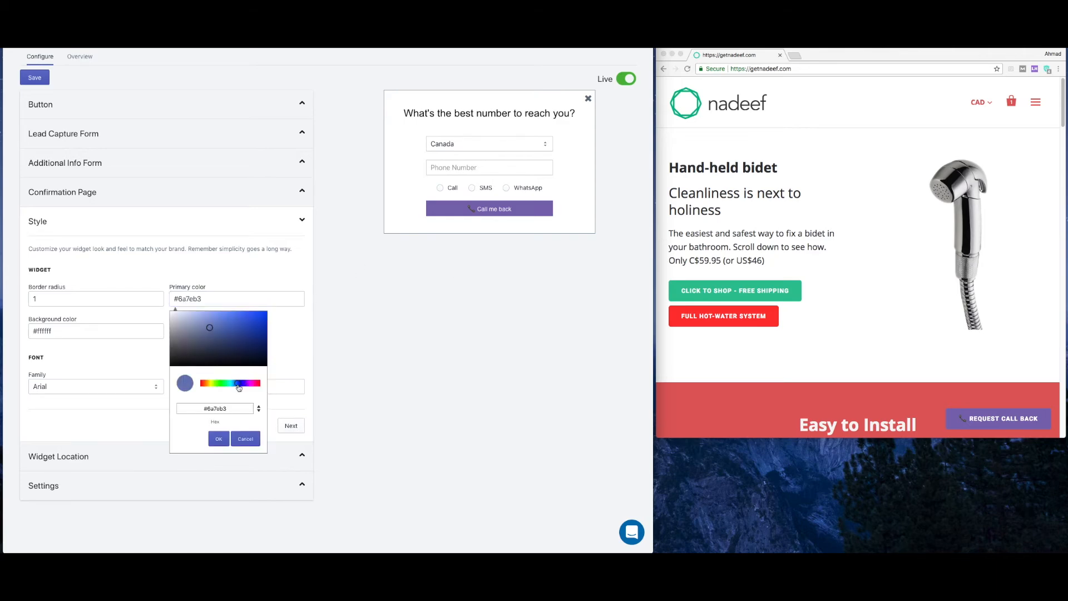
pyautogui.moveTo(239, 383); pyautogui.dragTo(229, 383)
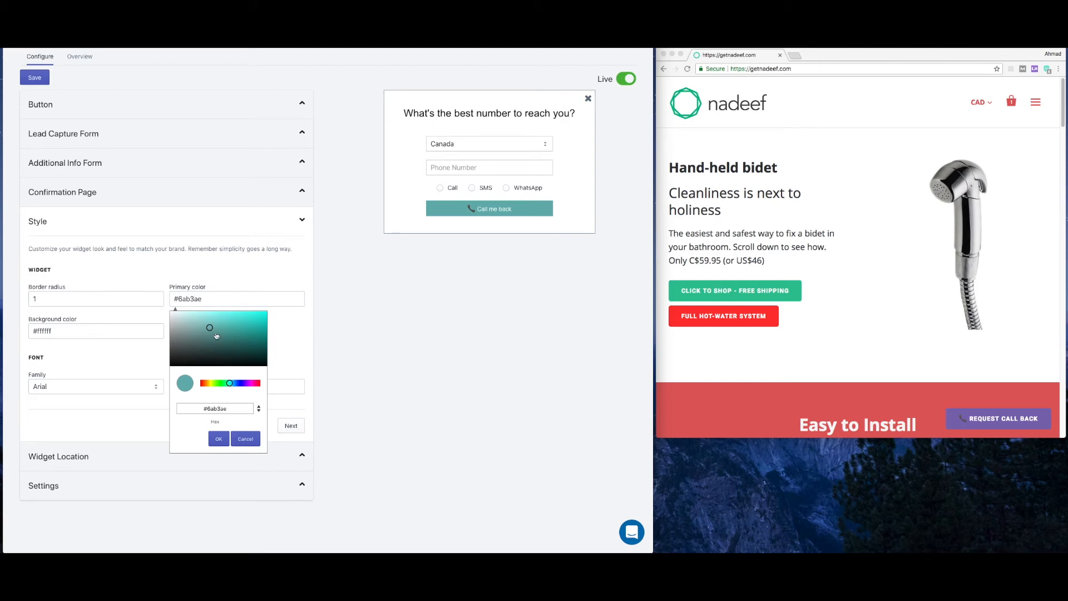
pyautogui.click(219, 439)
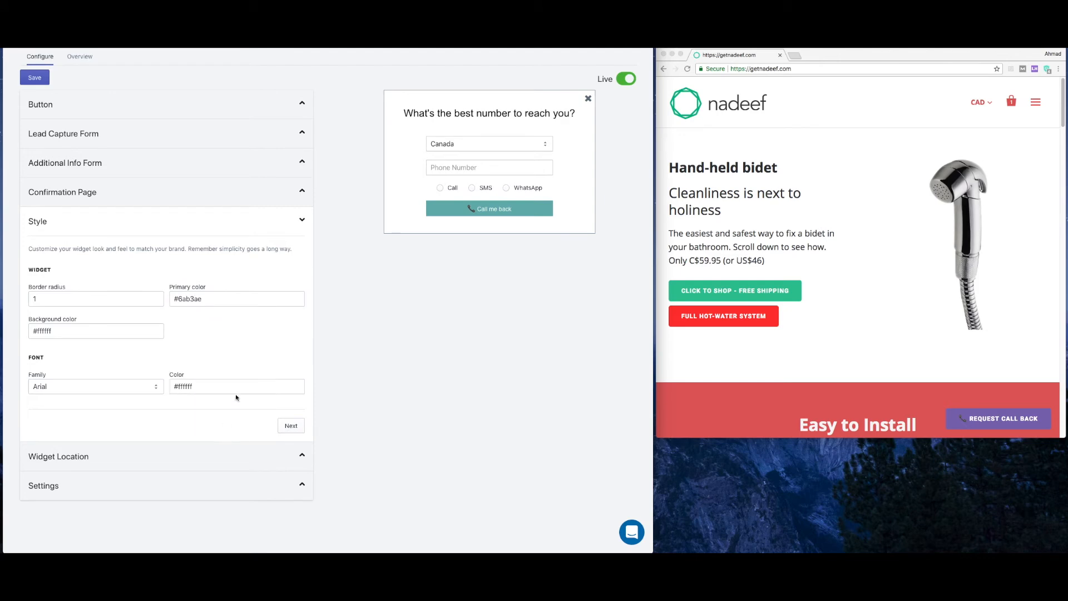
# Set the widget's background color to the light mint #f2fffb and apply it
pyautogui.click(90, 332)
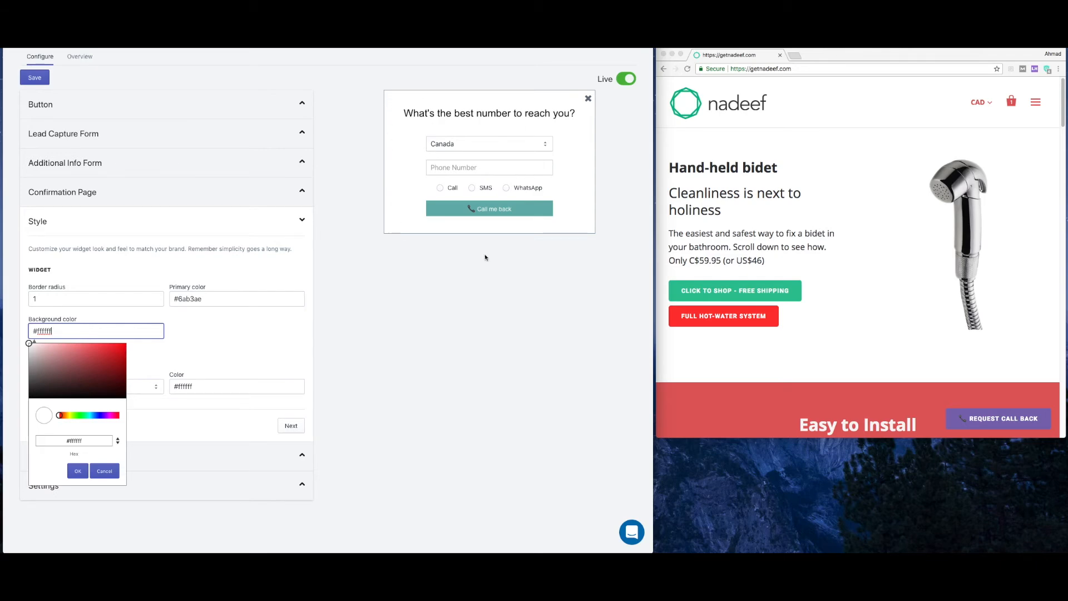
pyautogui.click(86, 415)
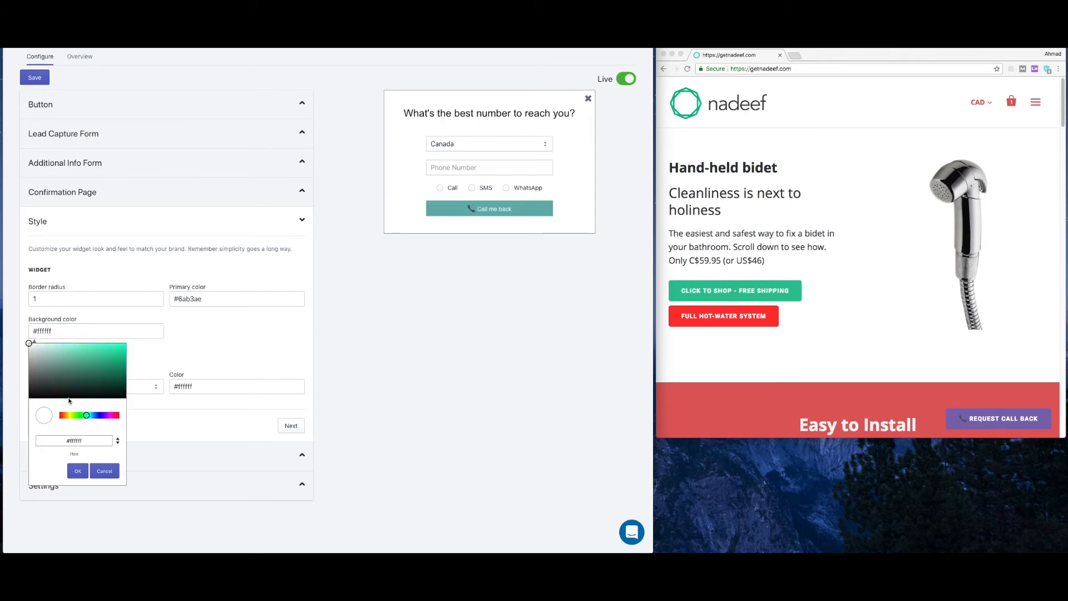
pyautogui.moveTo(40, 360); pyautogui.dragTo(33, 342)
pyautogui.click(78, 471)
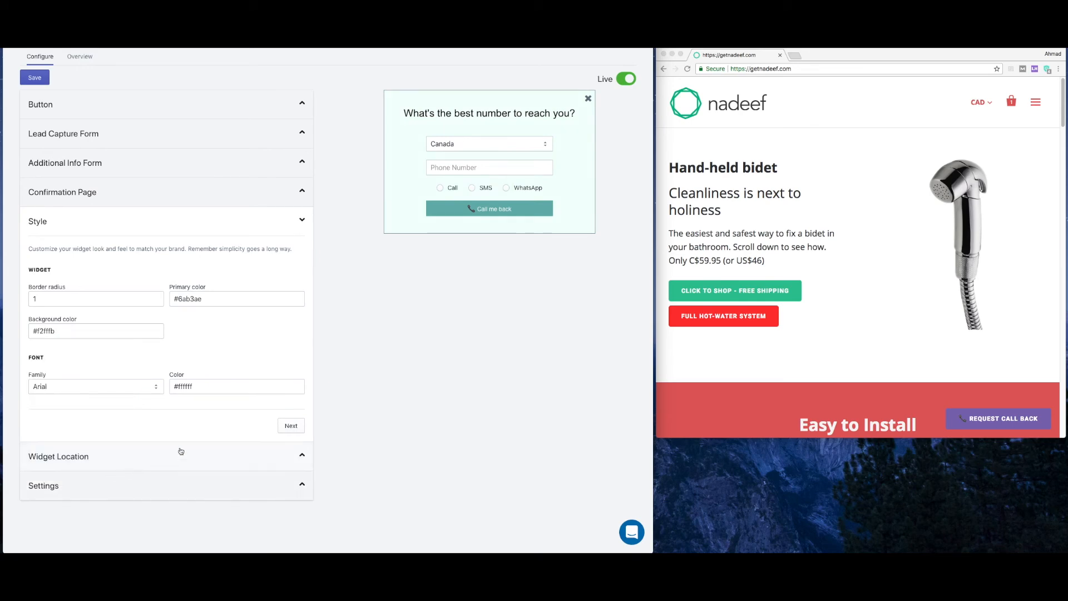
# Try Helvetica as the widget's font family, and settle on Palatino
pyautogui.click(131, 389)
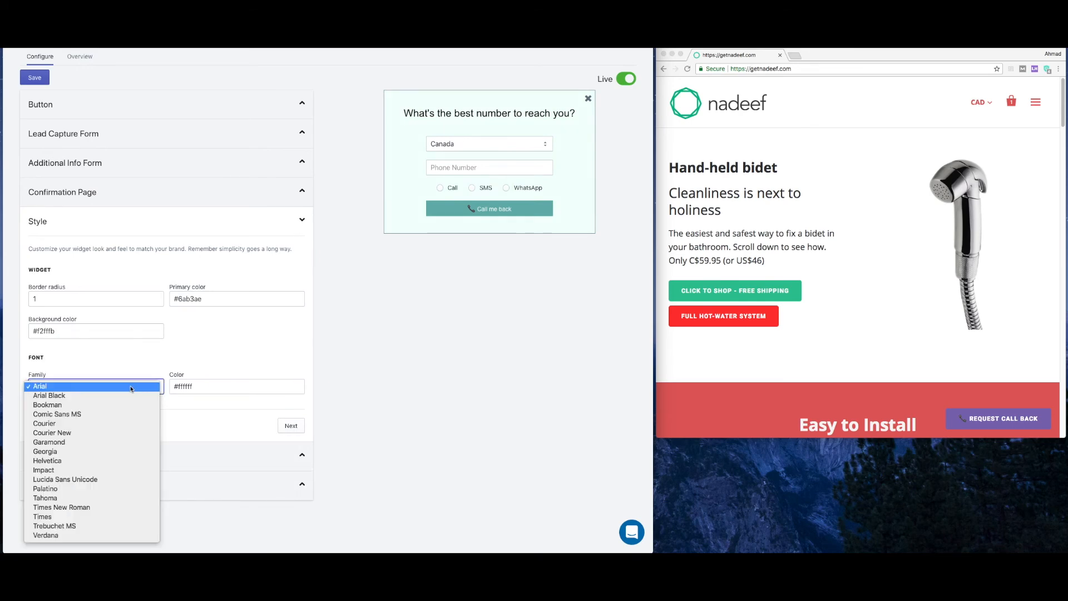
pyautogui.click(107, 464)
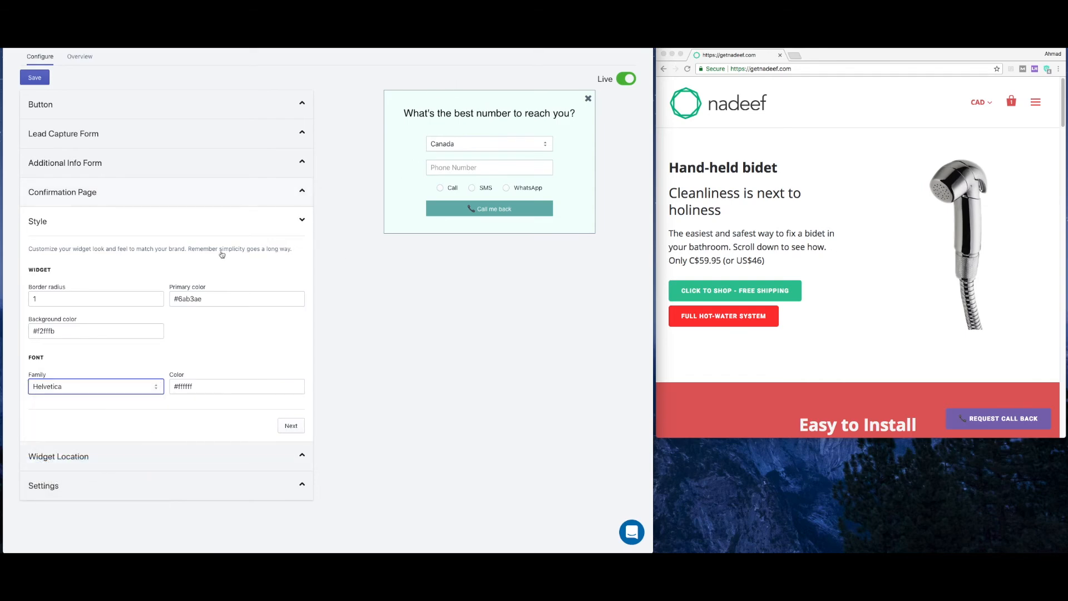
pyautogui.click(109, 394)
pyautogui.click(95, 412)
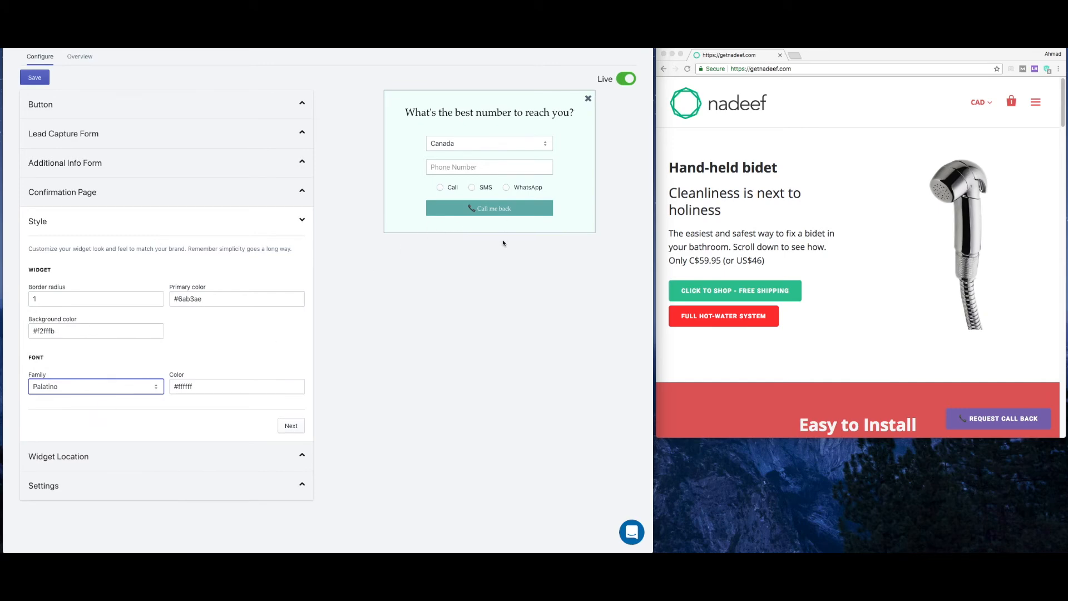
pyautogui.click(391, 327)
# Check the restyled button preview, return to Style, and compare it with the call back form on the live store
pyautogui.click(185, 111)
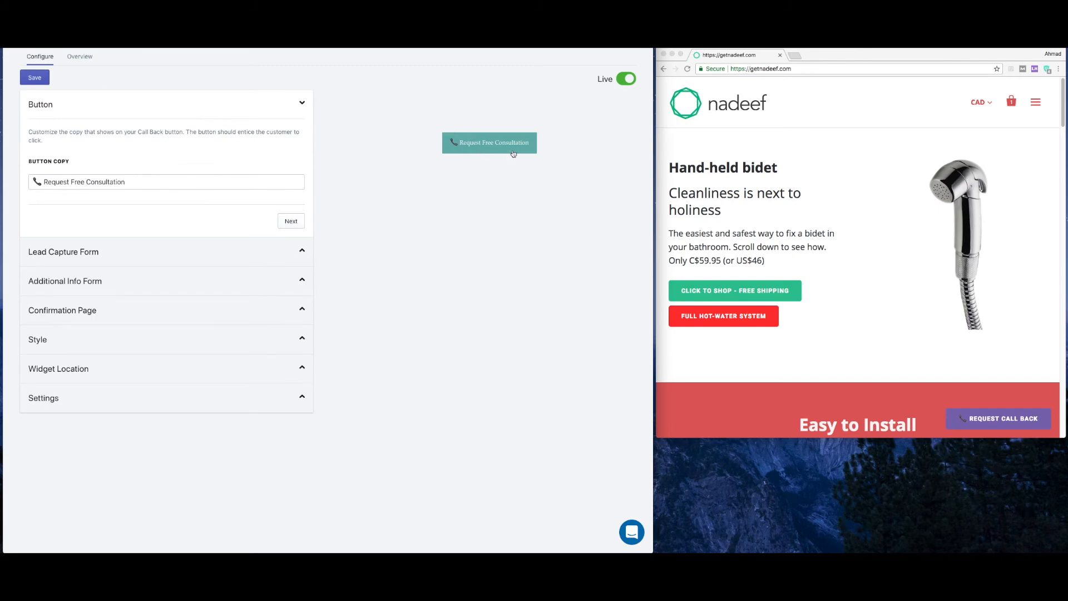
pyautogui.click(242, 114)
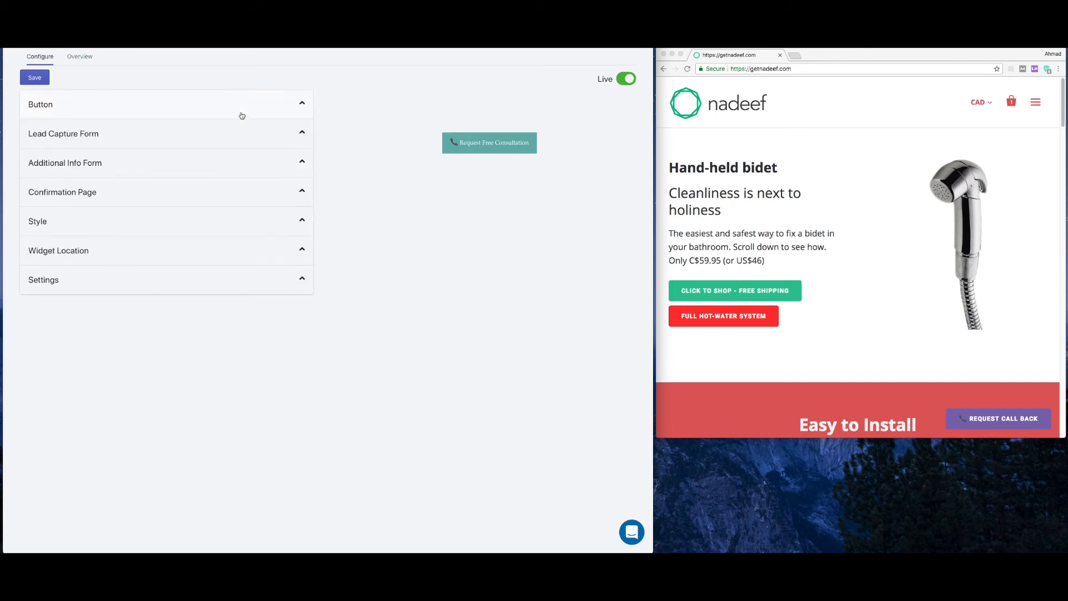
pyautogui.click(108, 229)
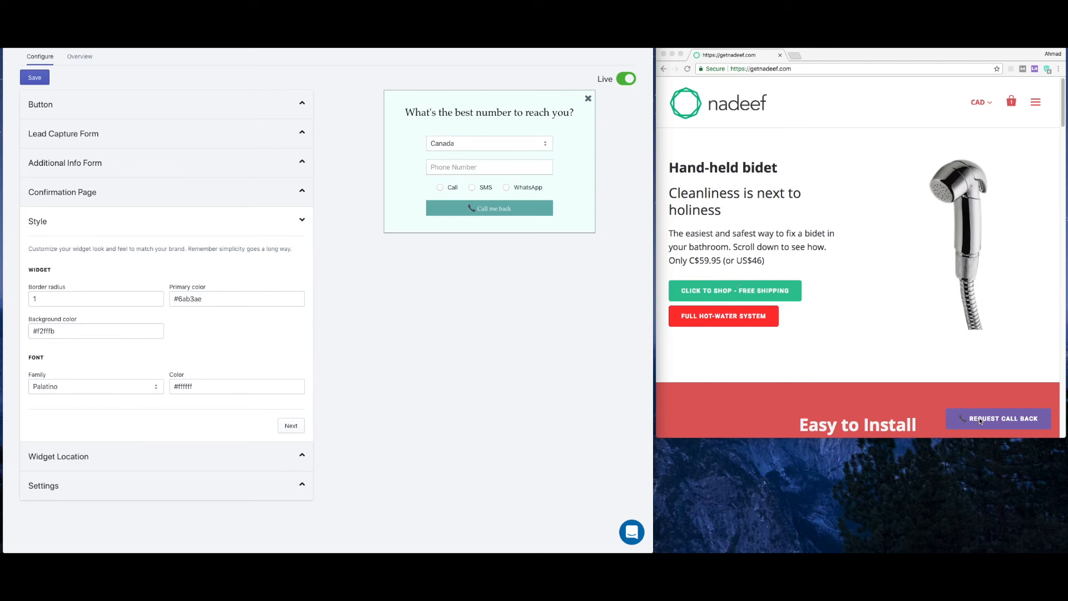
pyautogui.click(1015, 421)
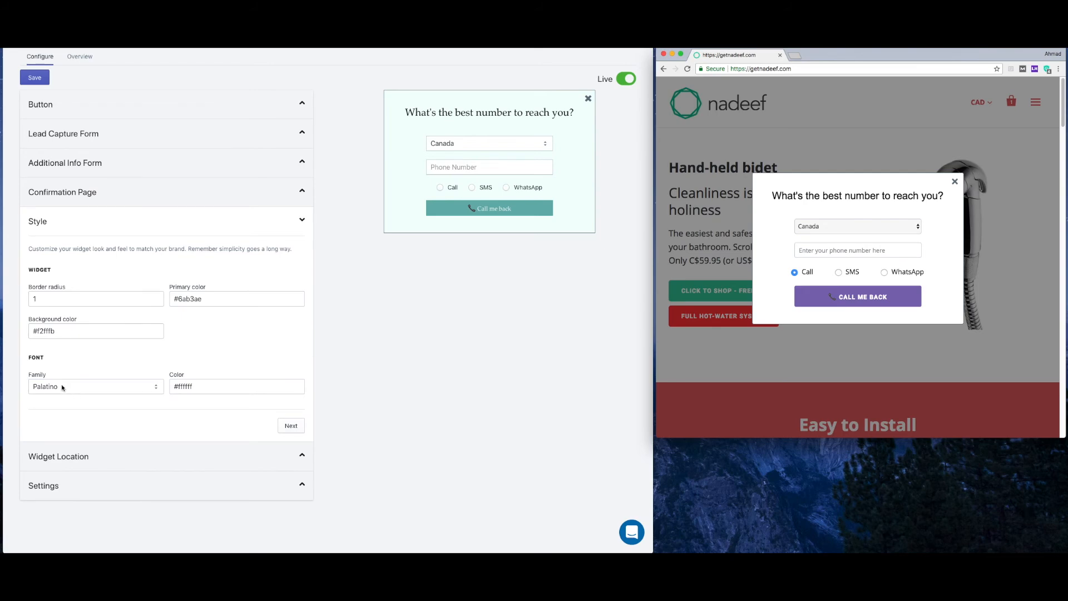
pyautogui.click(803, 364)
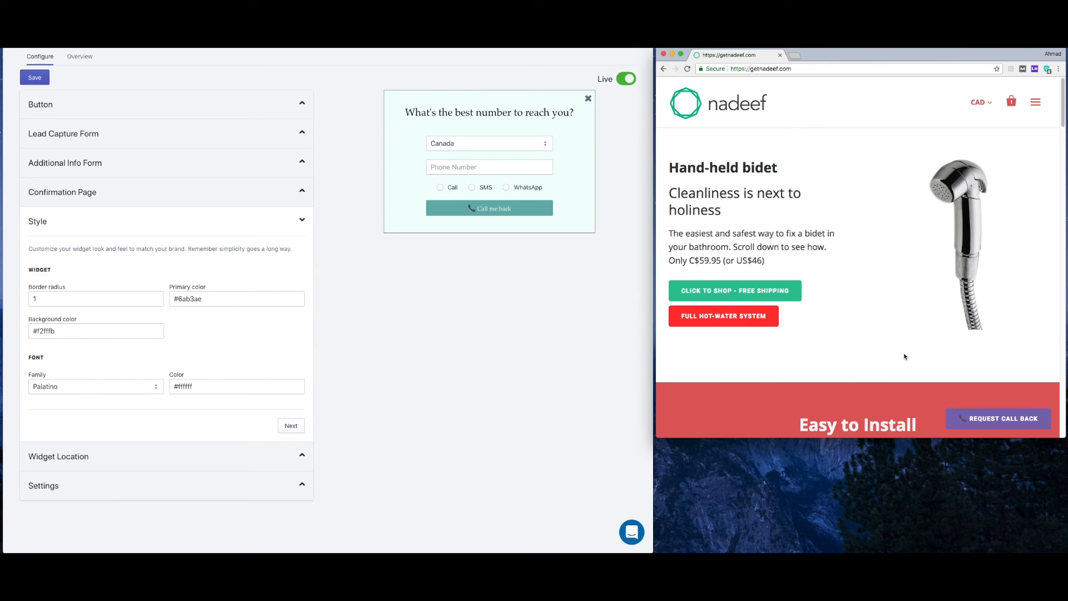
# Proceed to the Widget Location settings and open the list of location options
pyautogui.click(295, 426)
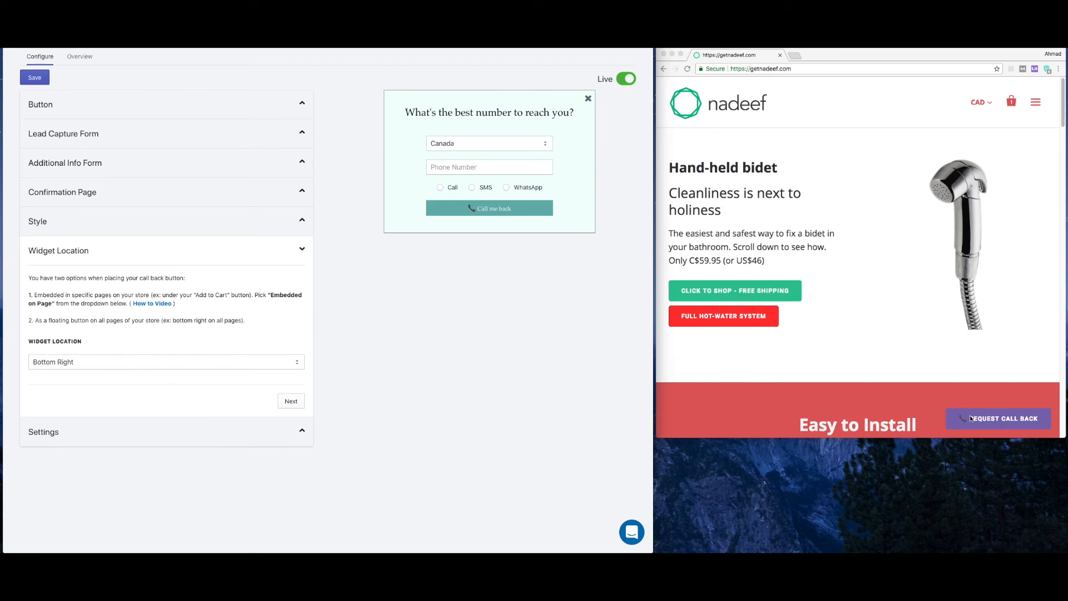
pyautogui.click(149, 366)
pyautogui.click(142, 362)
pyautogui.click(231, 363)
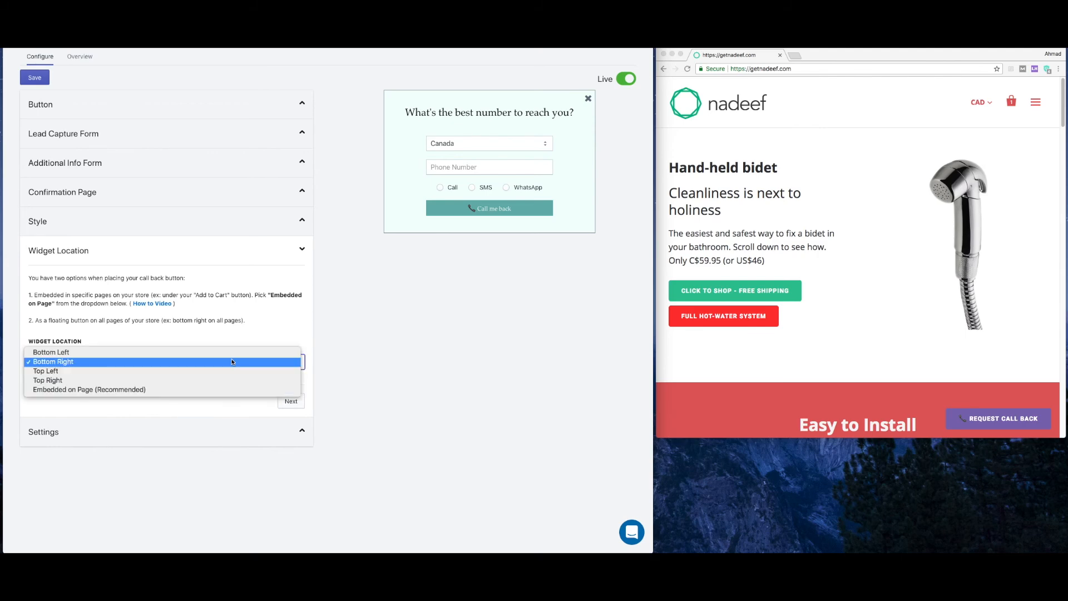
# Set the widget location to Embedded on Page (Recommended) and open the hand-held bidet product page in the store
pyautogui.click(78, 390)
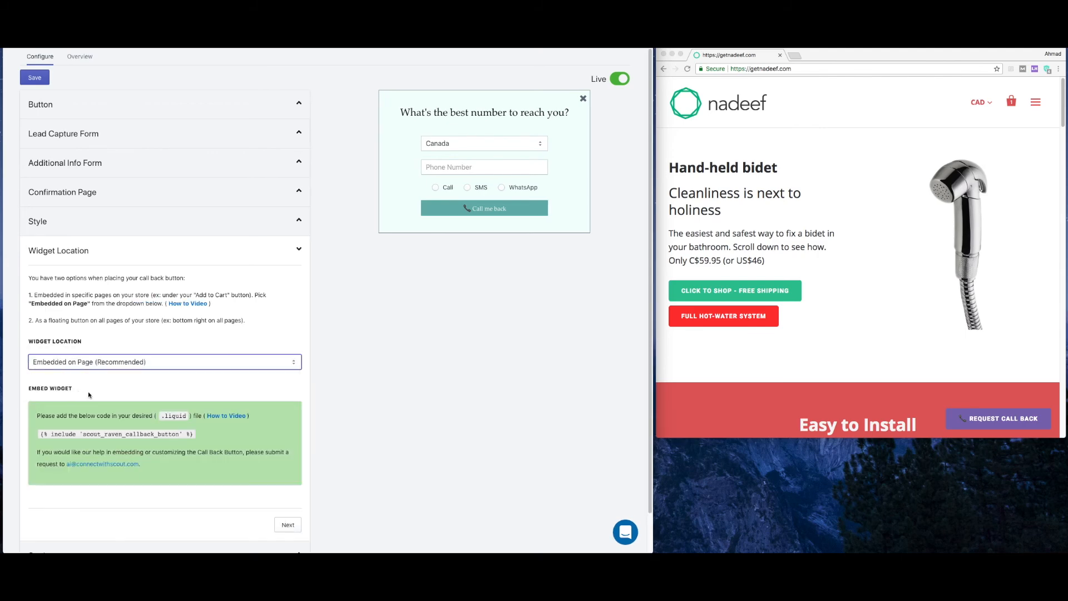
pyautogui.scroll(-2, 349, 415)
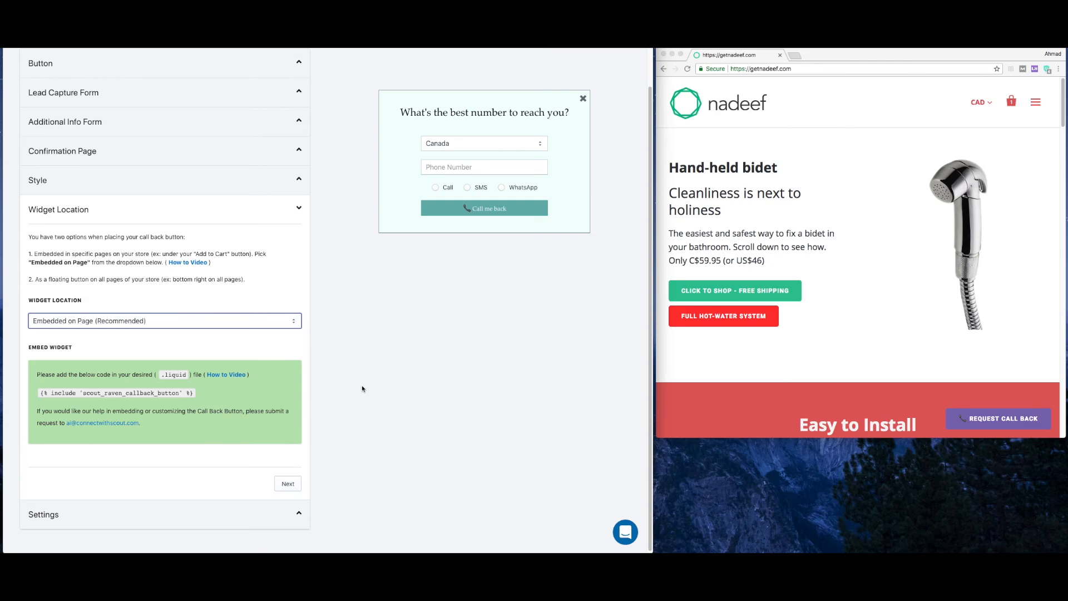
pyautogui.click(931, 280)
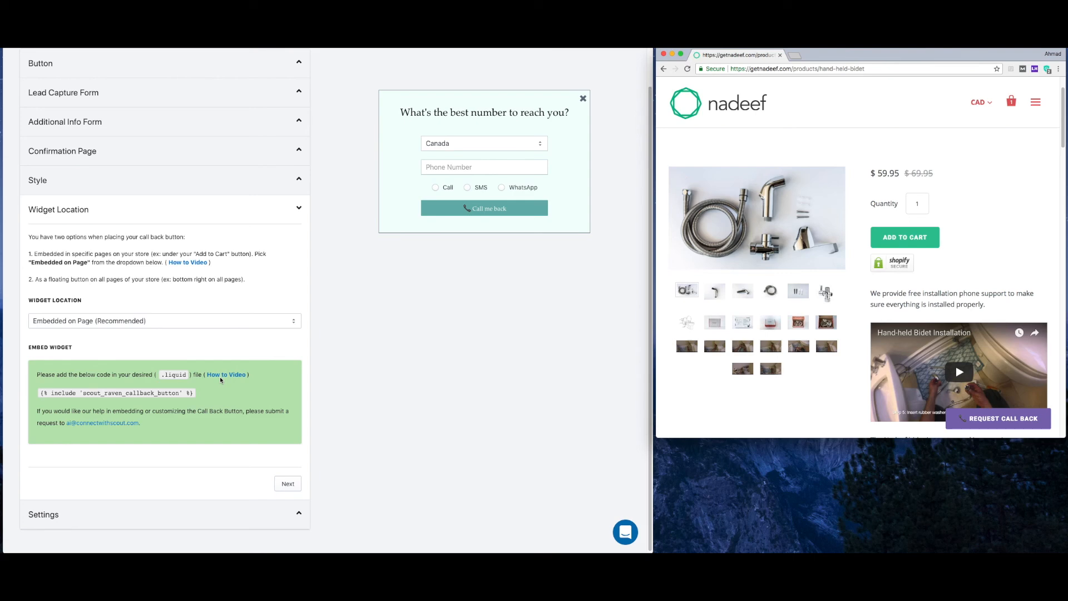
# Set the widget location to Bottom Right and proceed to Settings
pyautogui.click(220, 319)
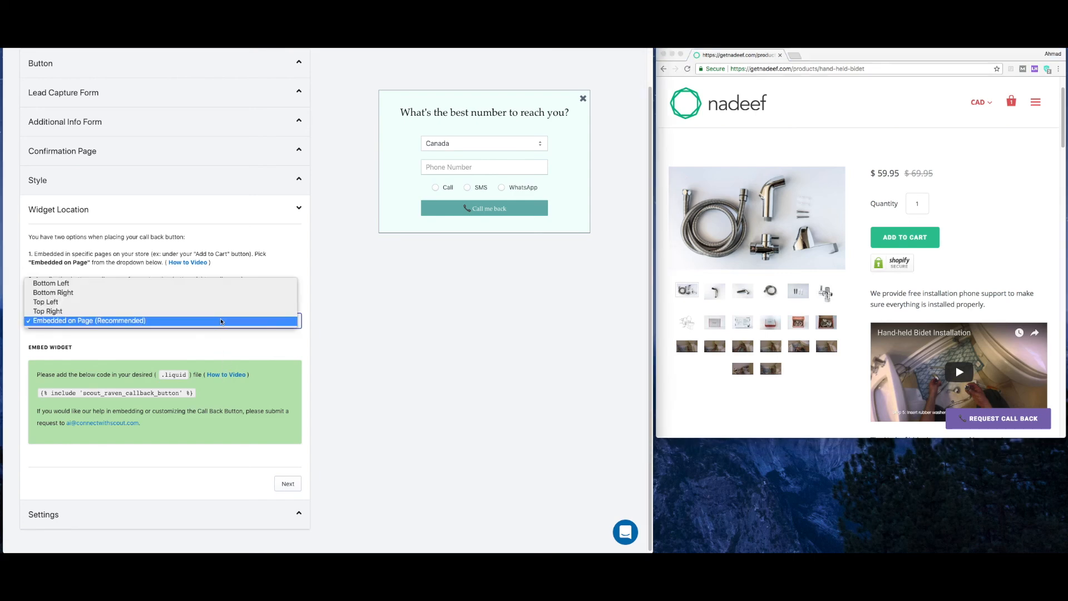
pyautogui.click(105, 292)
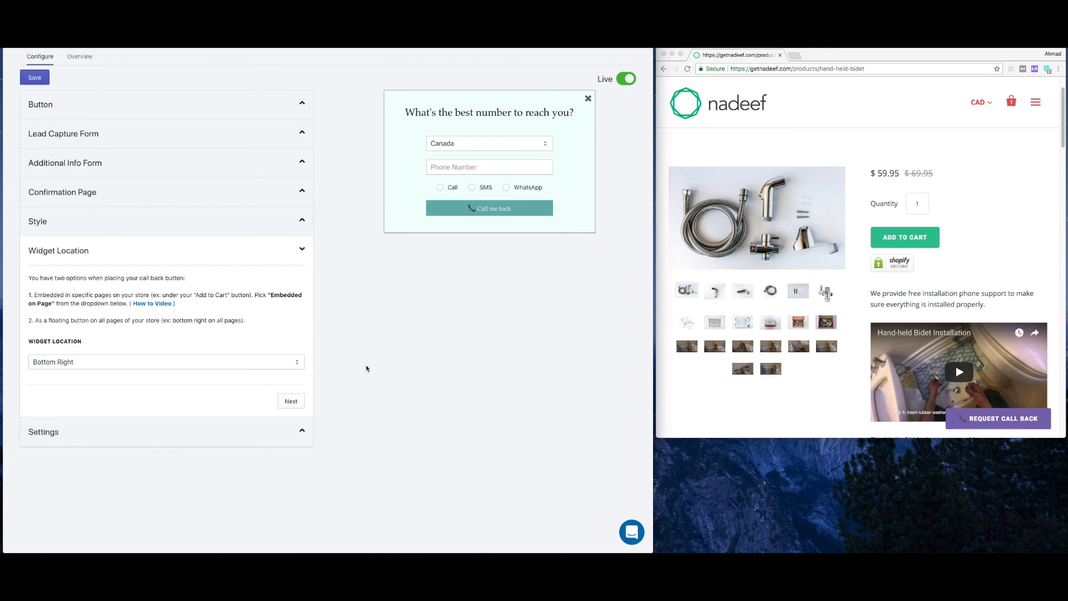
pyautogui.click(292, 403)
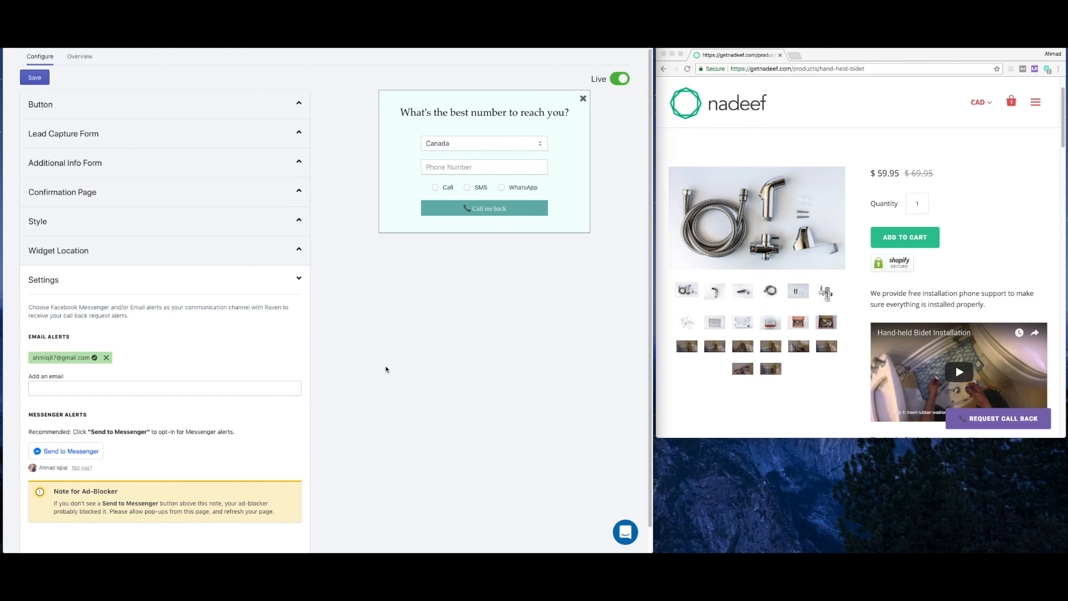
# Save the widget configuration and reload the store's hand-held bidet product page
pyautogui.scroll(-2, 361, 365)
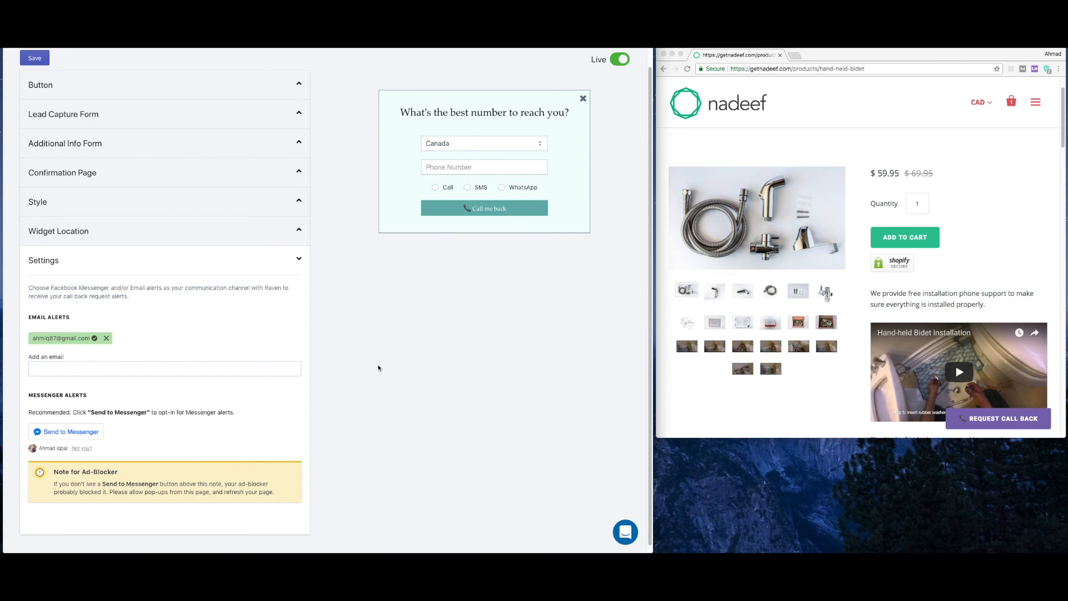
pyautogui.click(39, 58)
pyautogui.click(687, 69)
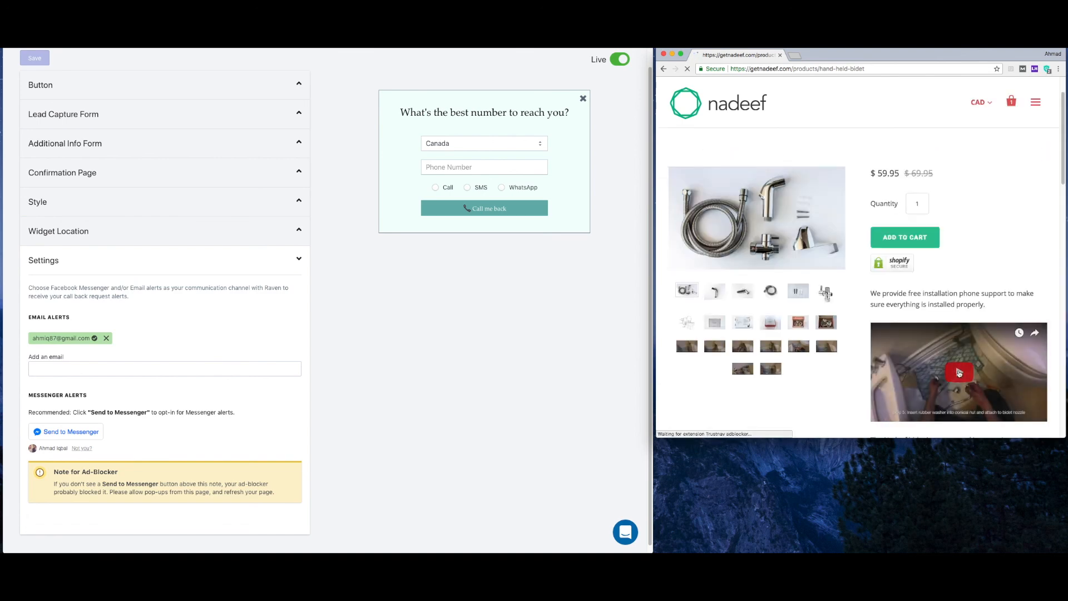
# Check the updated Request Free Consultation button and its call back form on the product page, and close the form
pyautogui.scroll(-3, 860, 339)
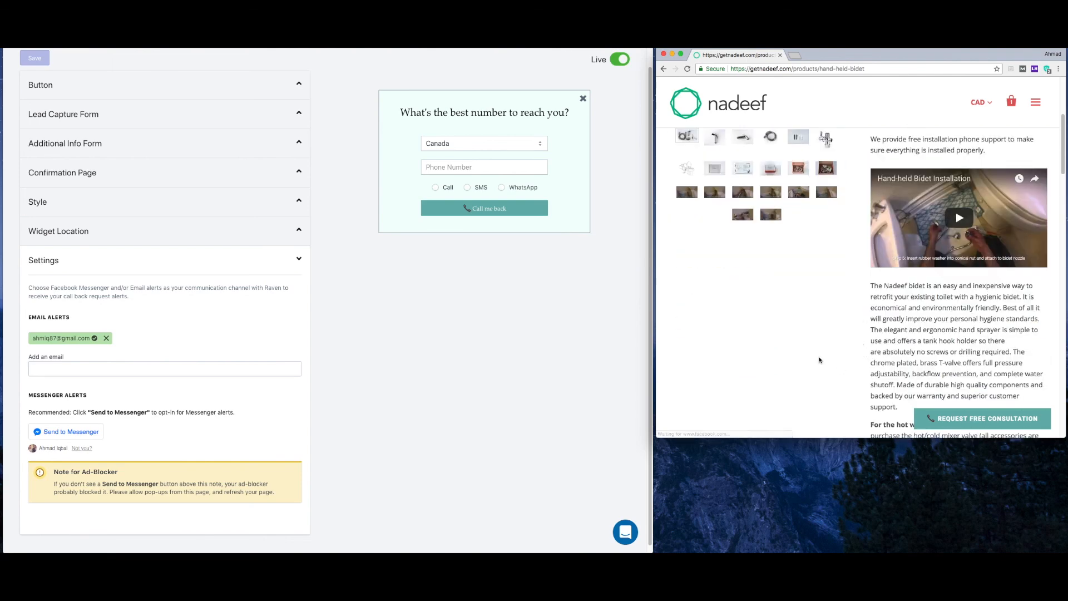
pyautogui.click(966, 419)
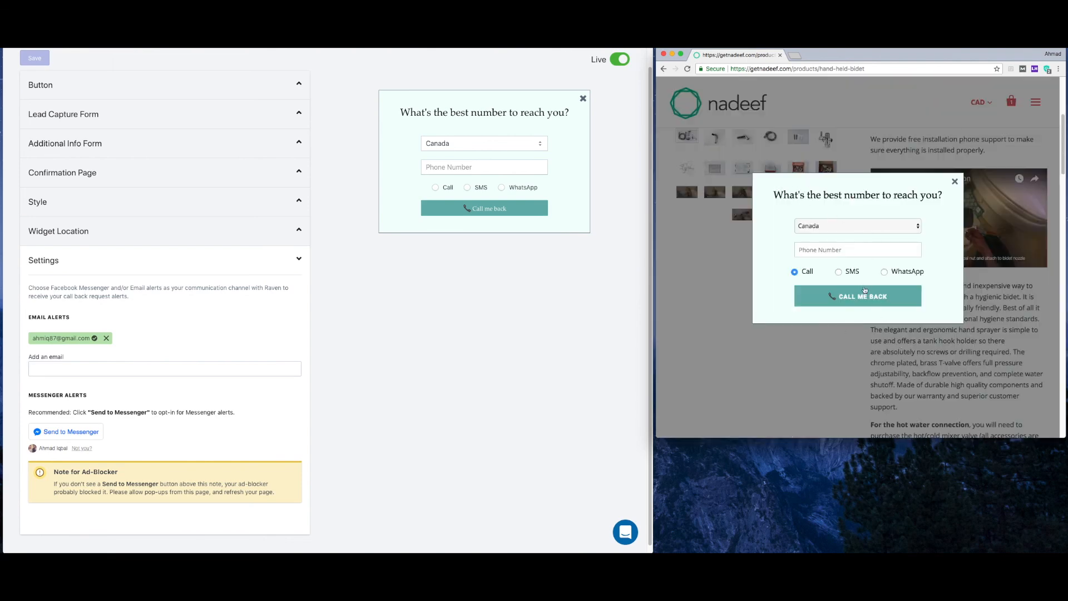
pyautogui.click(955, 183)
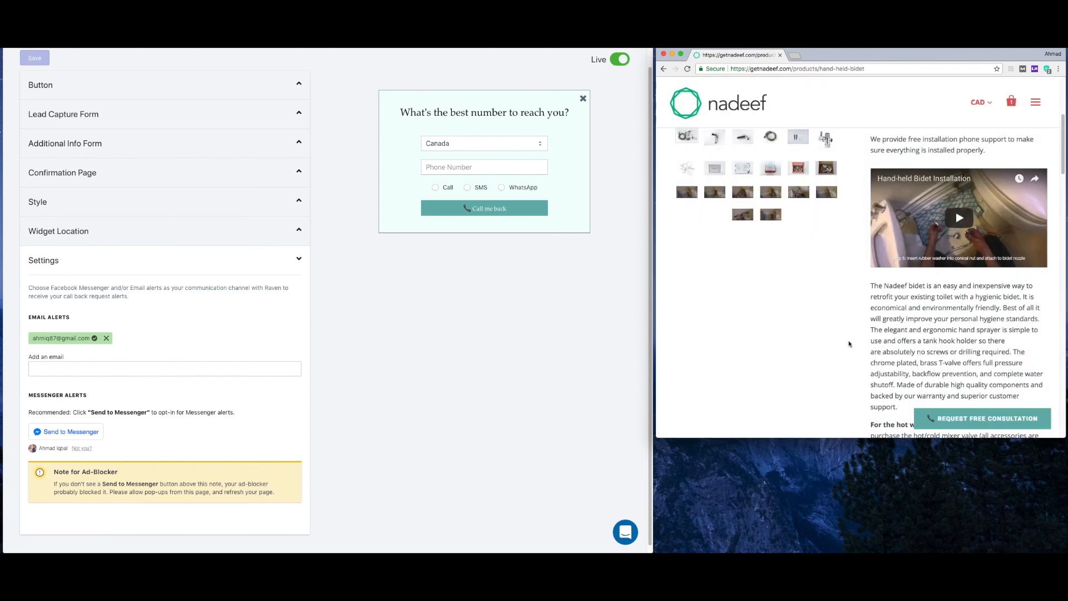
pyautogui.scroll(5, 850, 344)
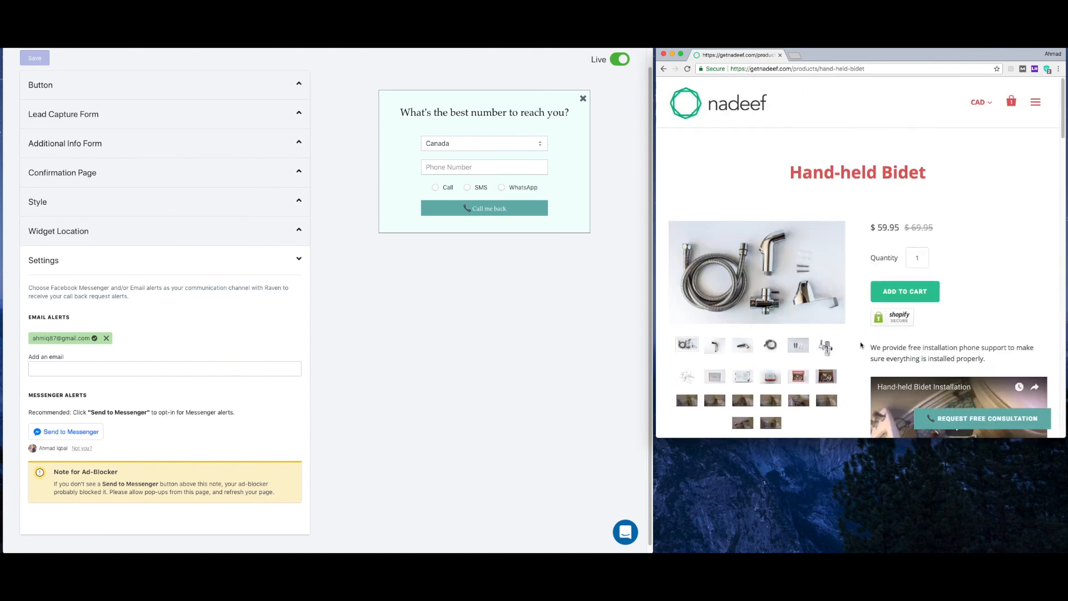
pyautogui.click(440, 372)
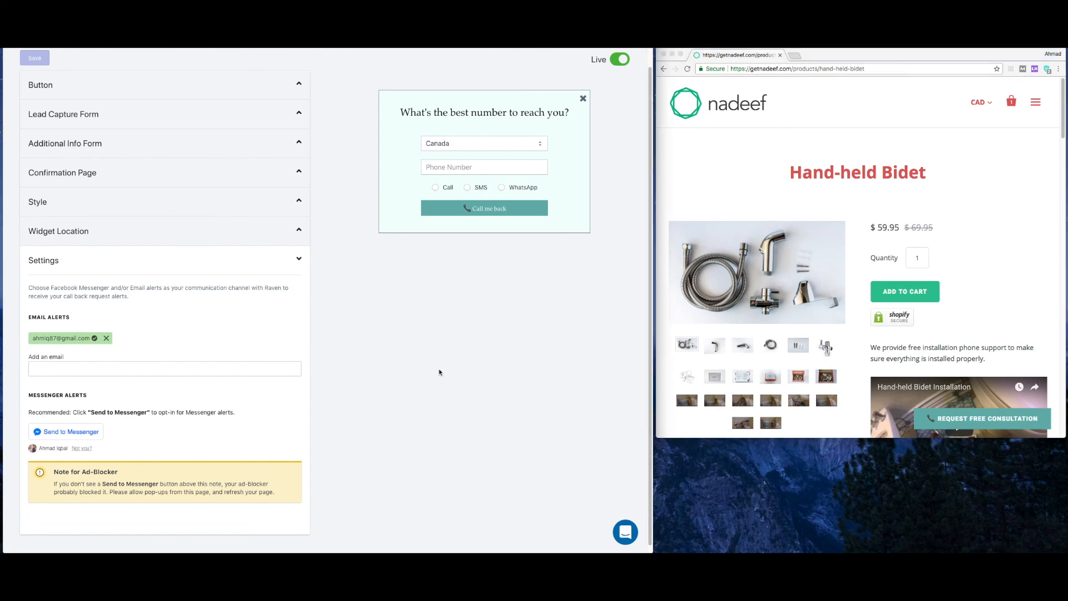